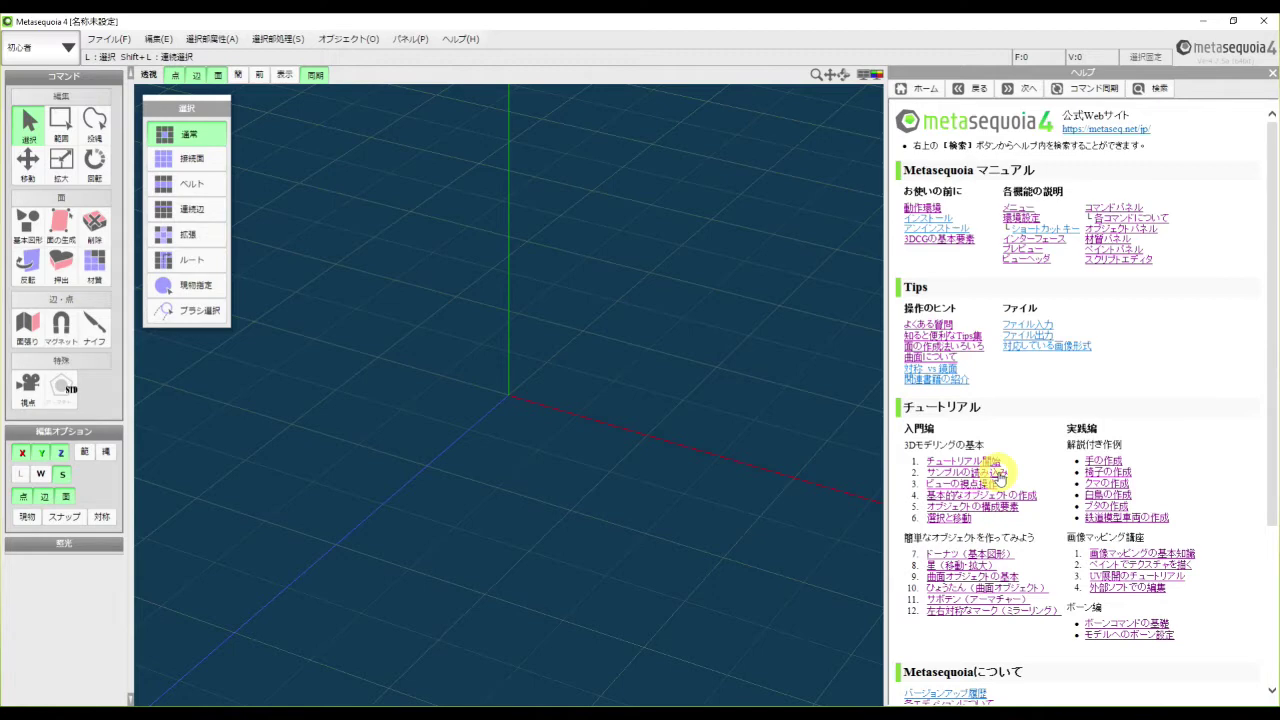
# Step: Open the sample-loading tutorial page, then load dice.mqo from the file browser's sample models favourite (サンプルモデル)
pyautogui.click(996, 473)
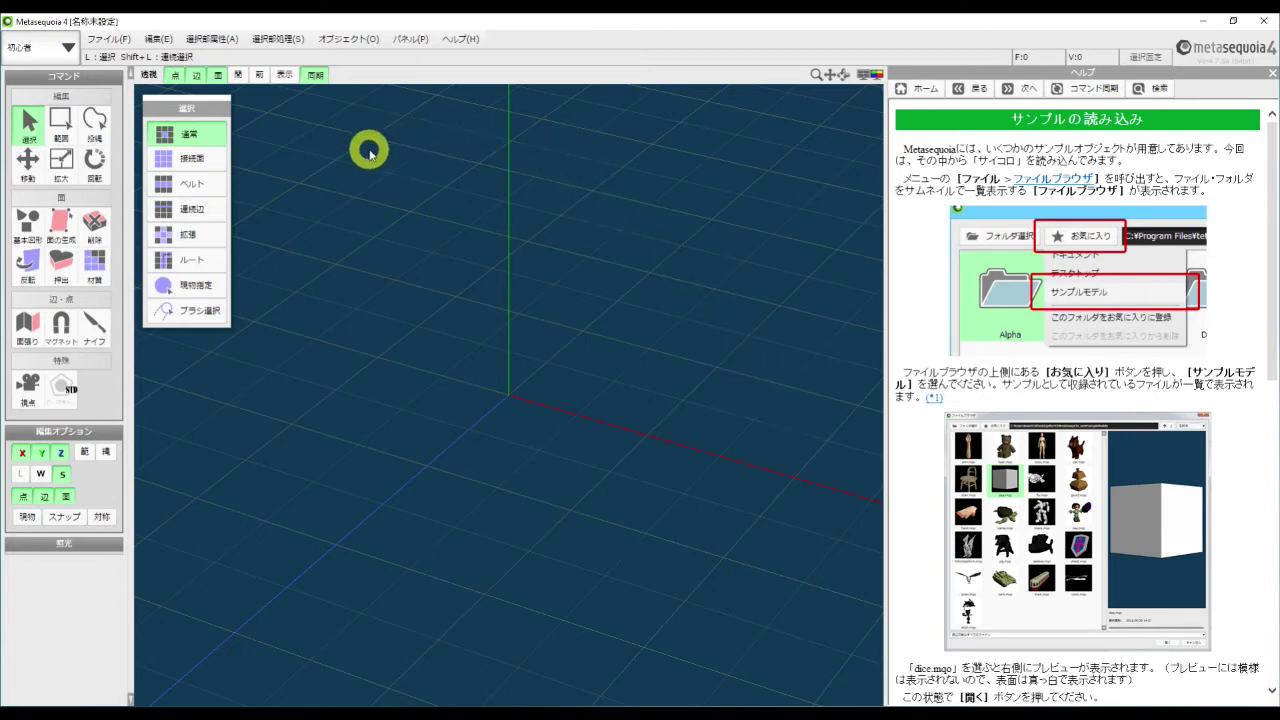
pyautogui.click(118, 39)
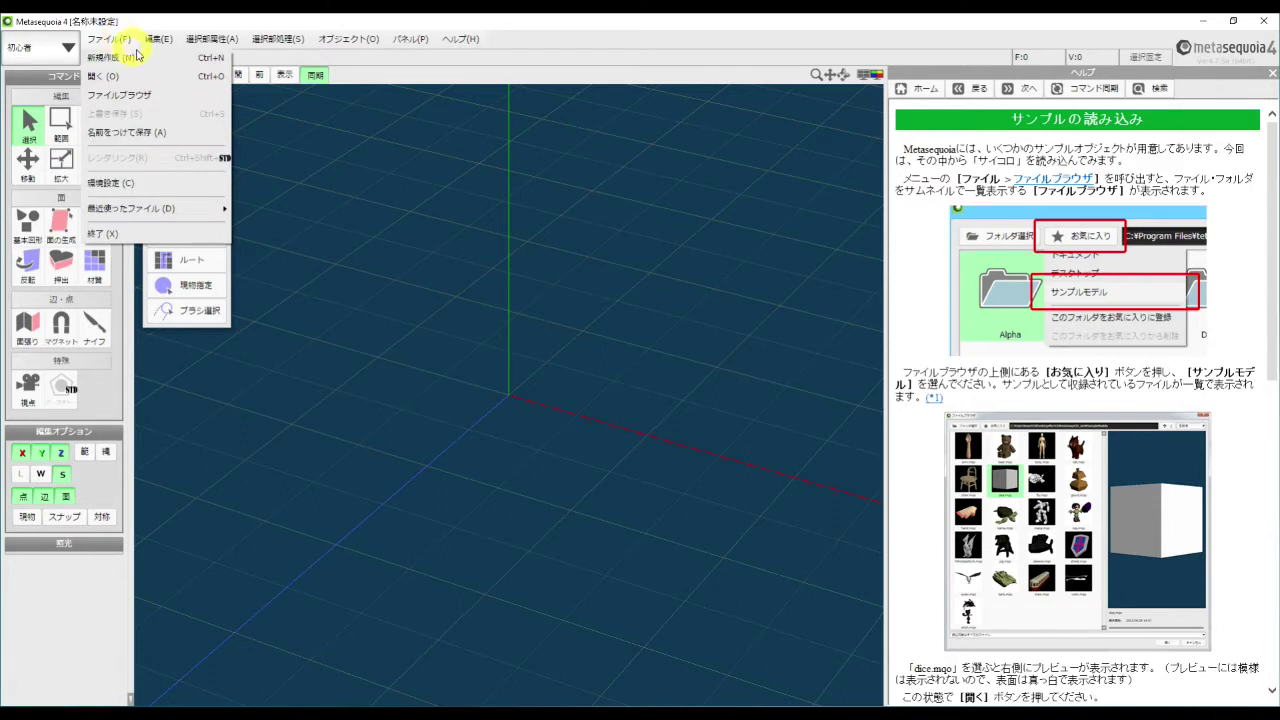
pyautogui.click(214, 100)
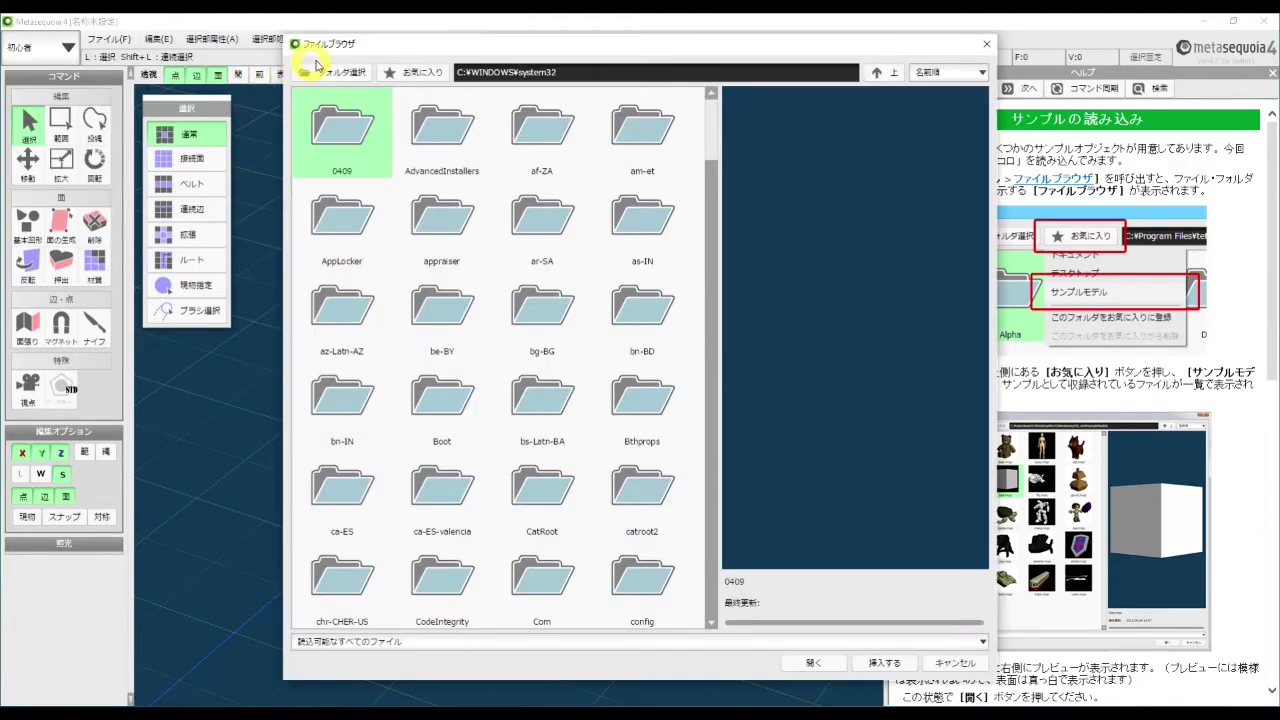
pyautogui.moveTo(402, 44); pyautogui.dragTo(276, 58)
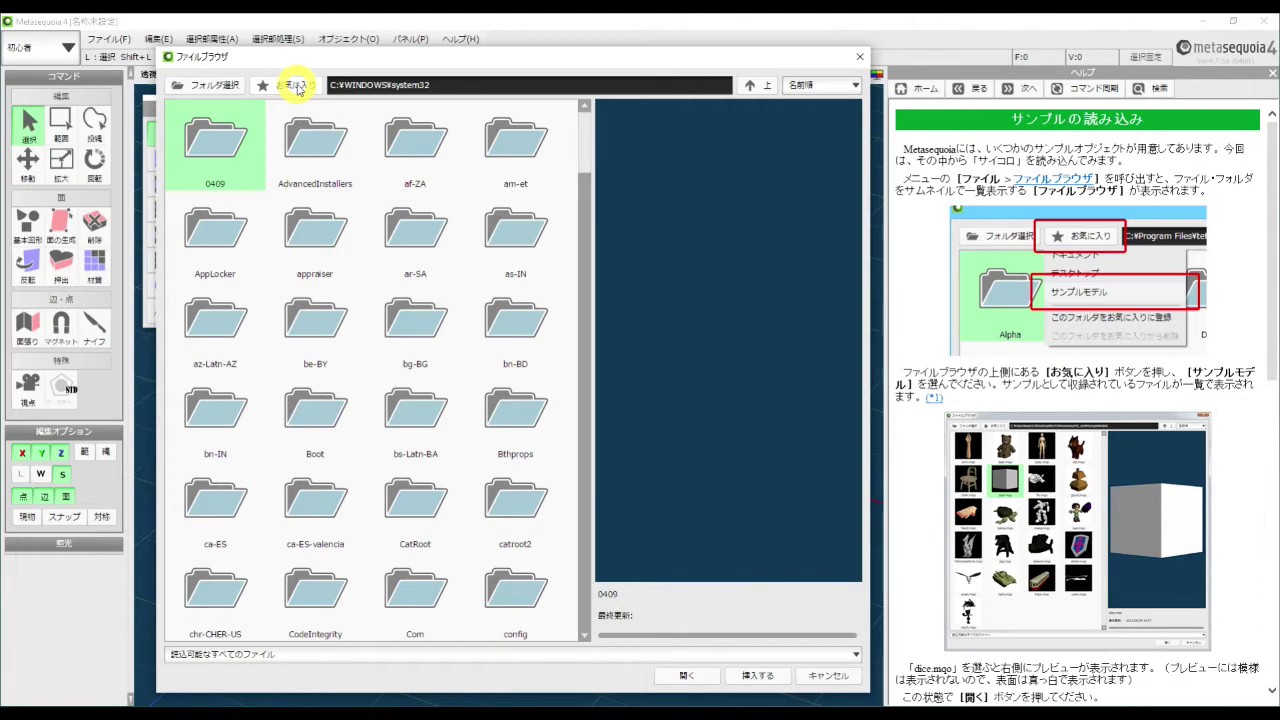
pyautogui.click(298, 88)
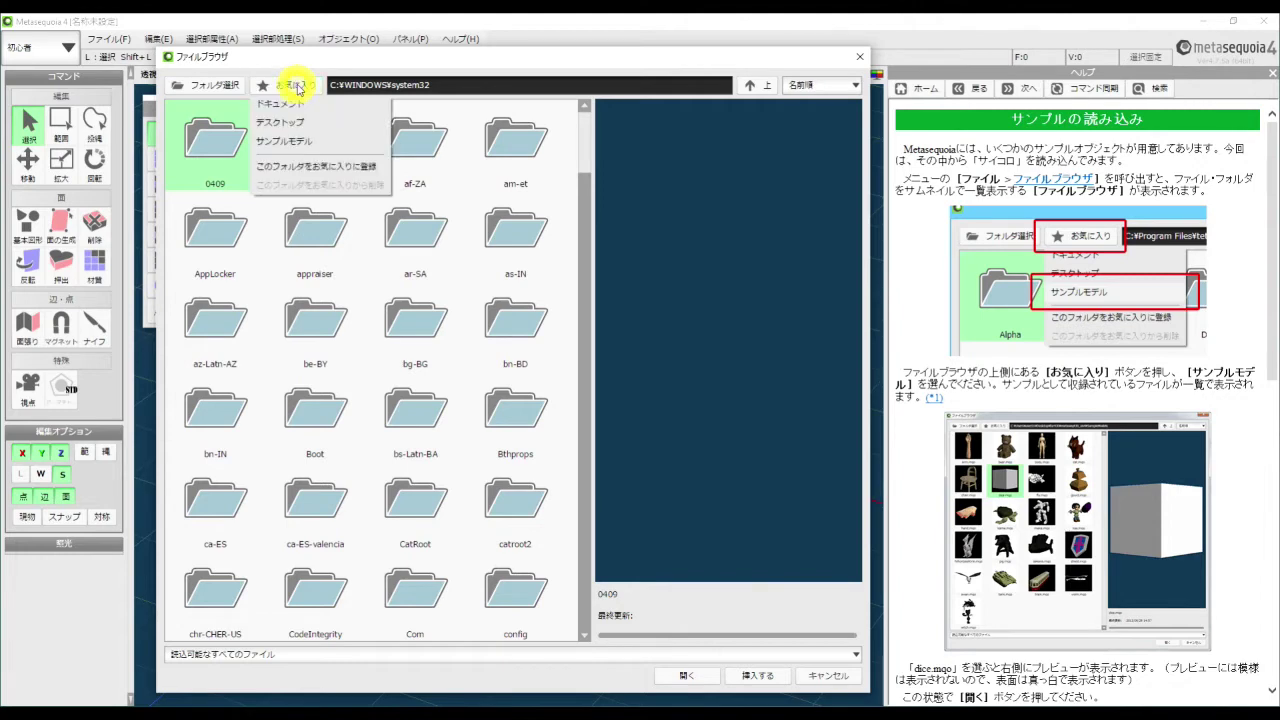
pyautogui.click(376, 146)
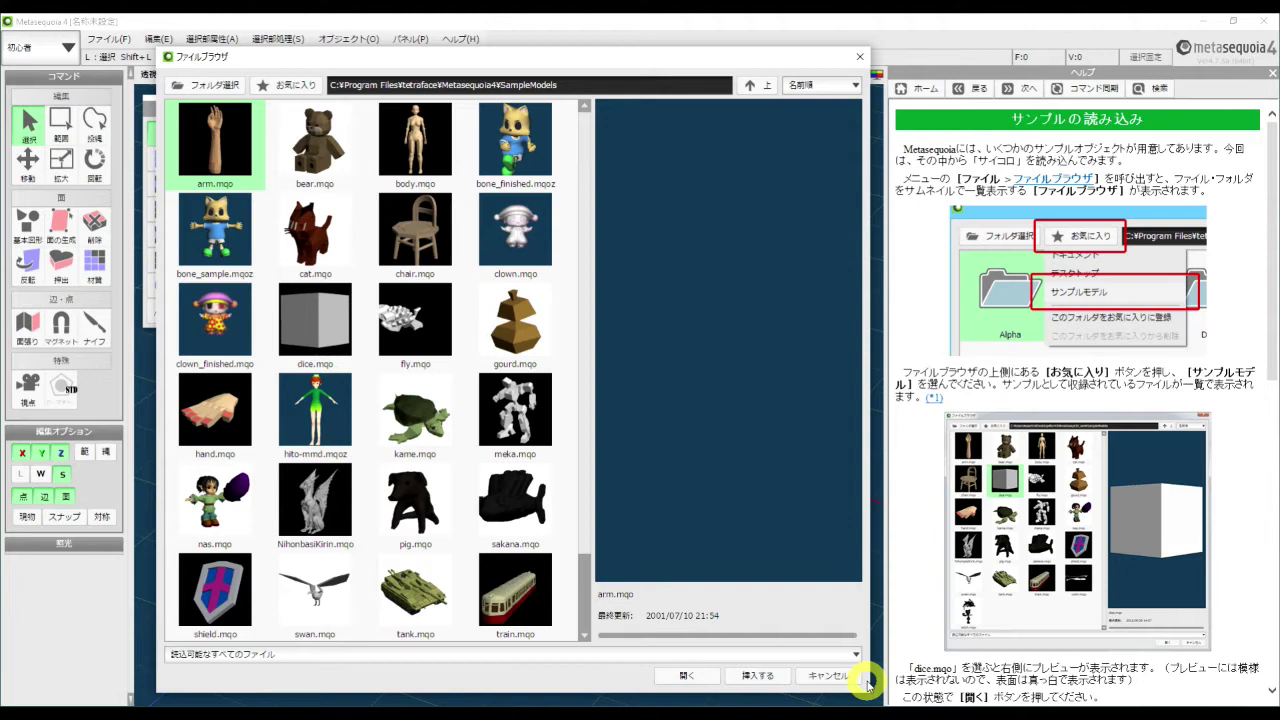
pyautogui.click(313, 328)
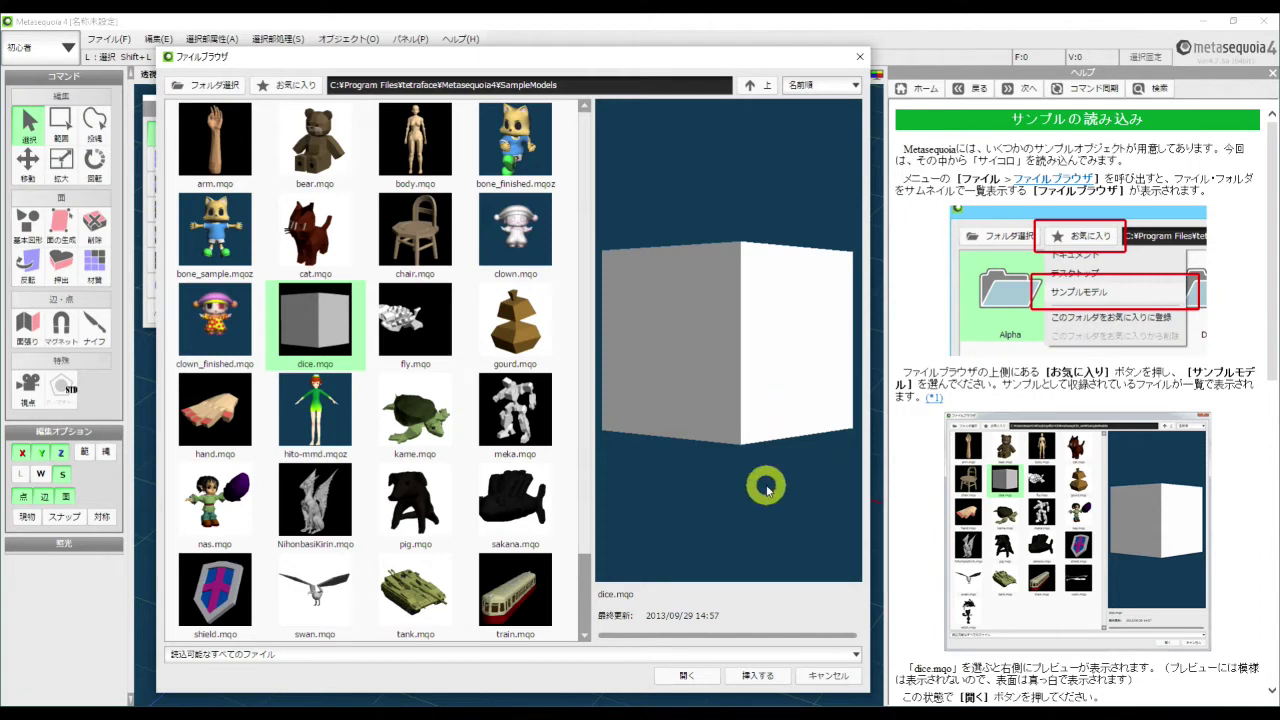
pyautogui.click(684, 676)
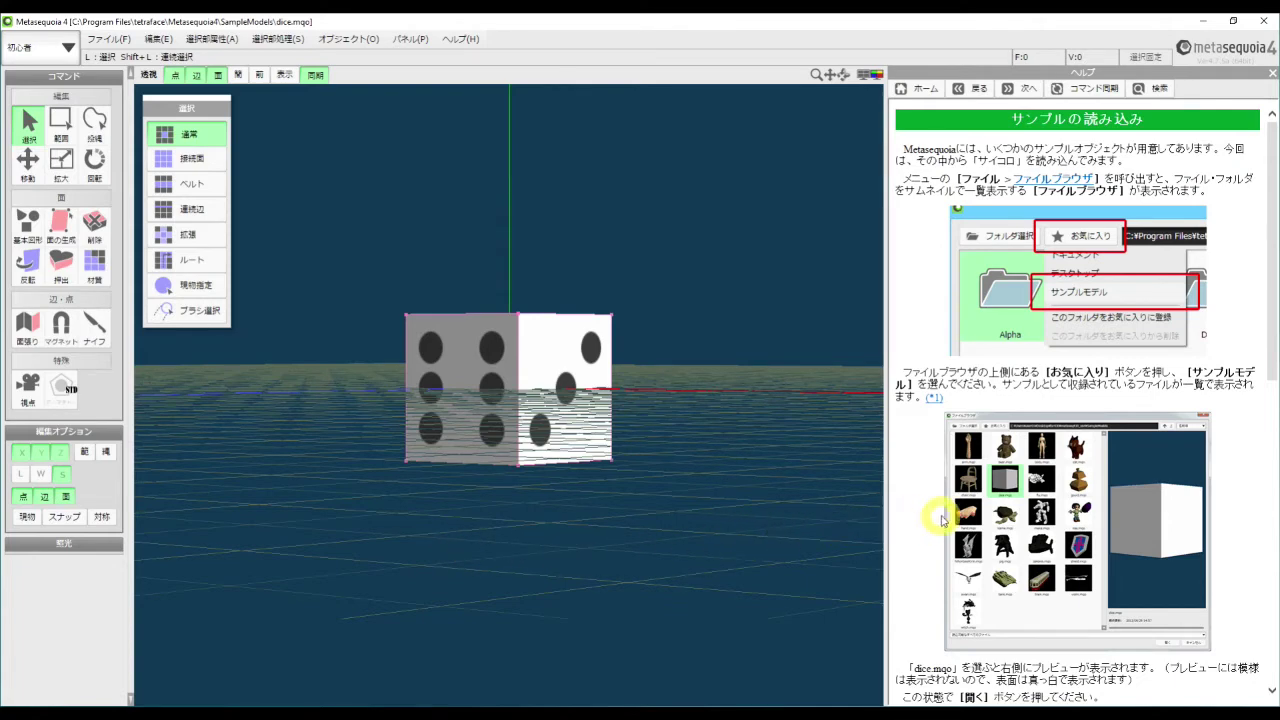
# Step: Reset the perspective view's angles to their defaults in the viewpoint panel (視点パネル) and close the panel
pyautogui.moveTo(1268, 342); pyautogui.dragTo(1272, 582)
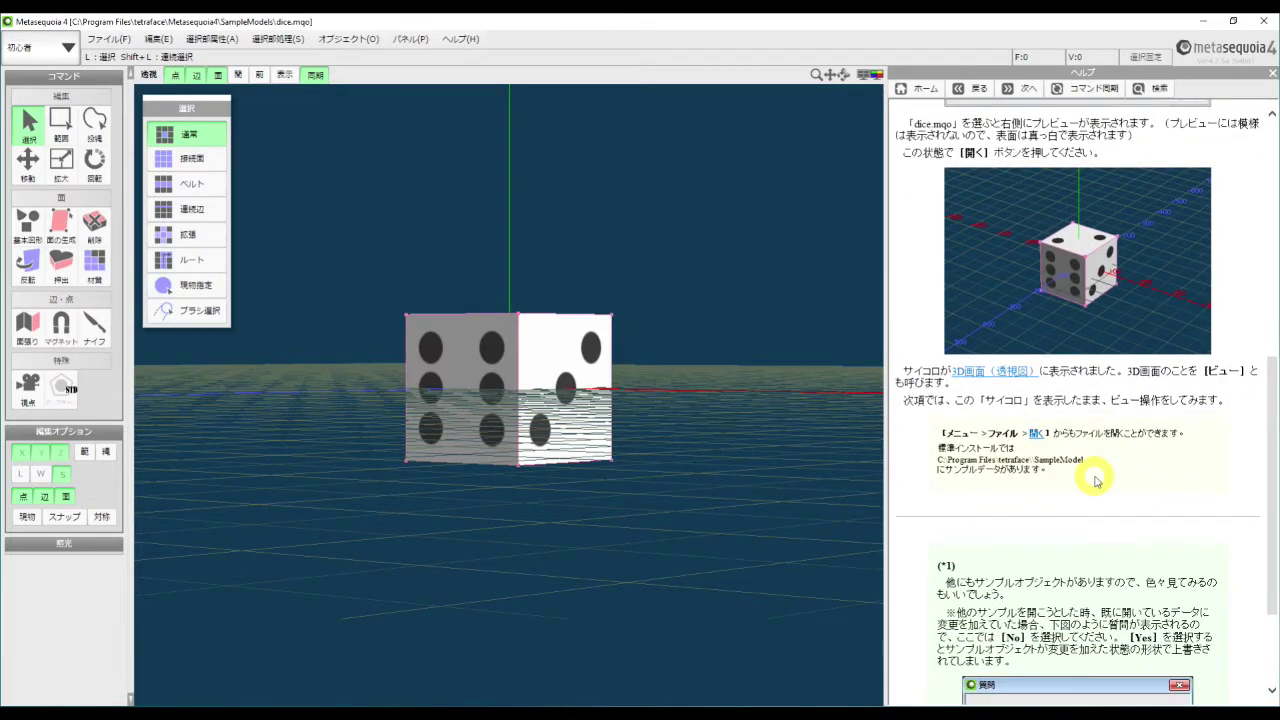
pyautogui.moveTo(940, 292)
pyautogui.mouseDown()
pyautogui.moveTo(986, 206)
pyautogui.moveTo(1116, 207)
pyautogui.mouseUp()
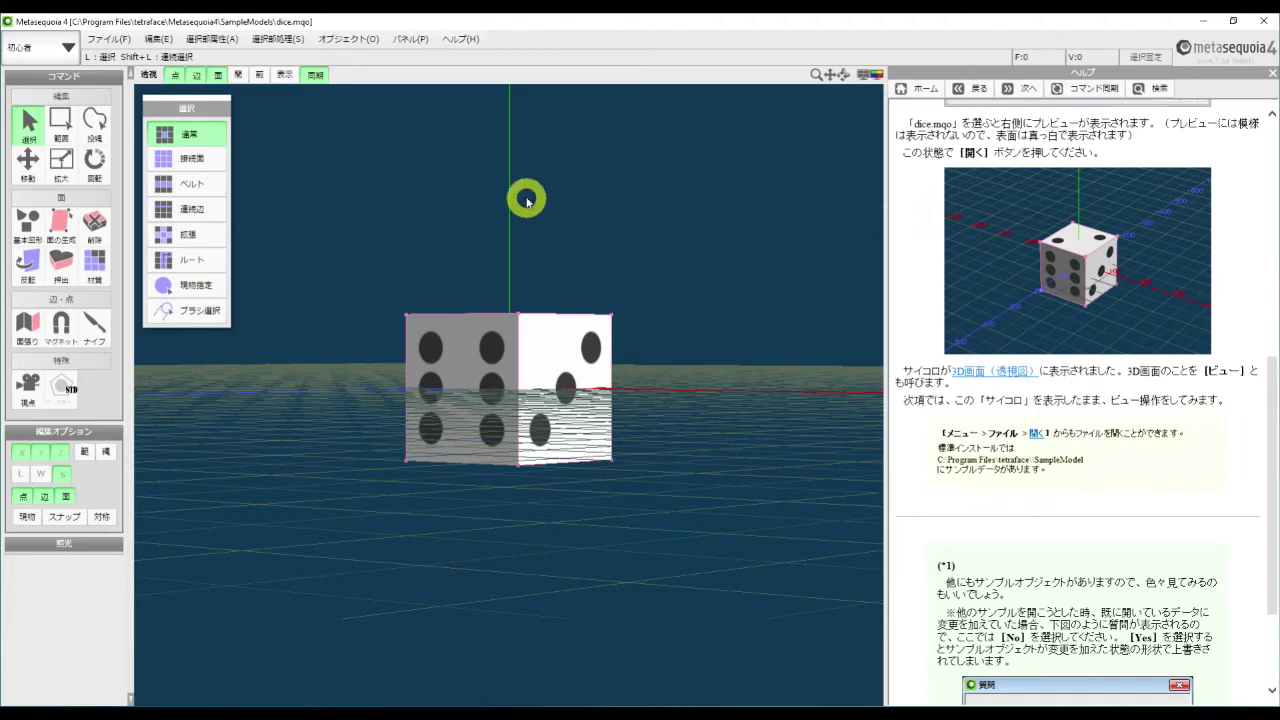
pyautogui.click(283, 77)
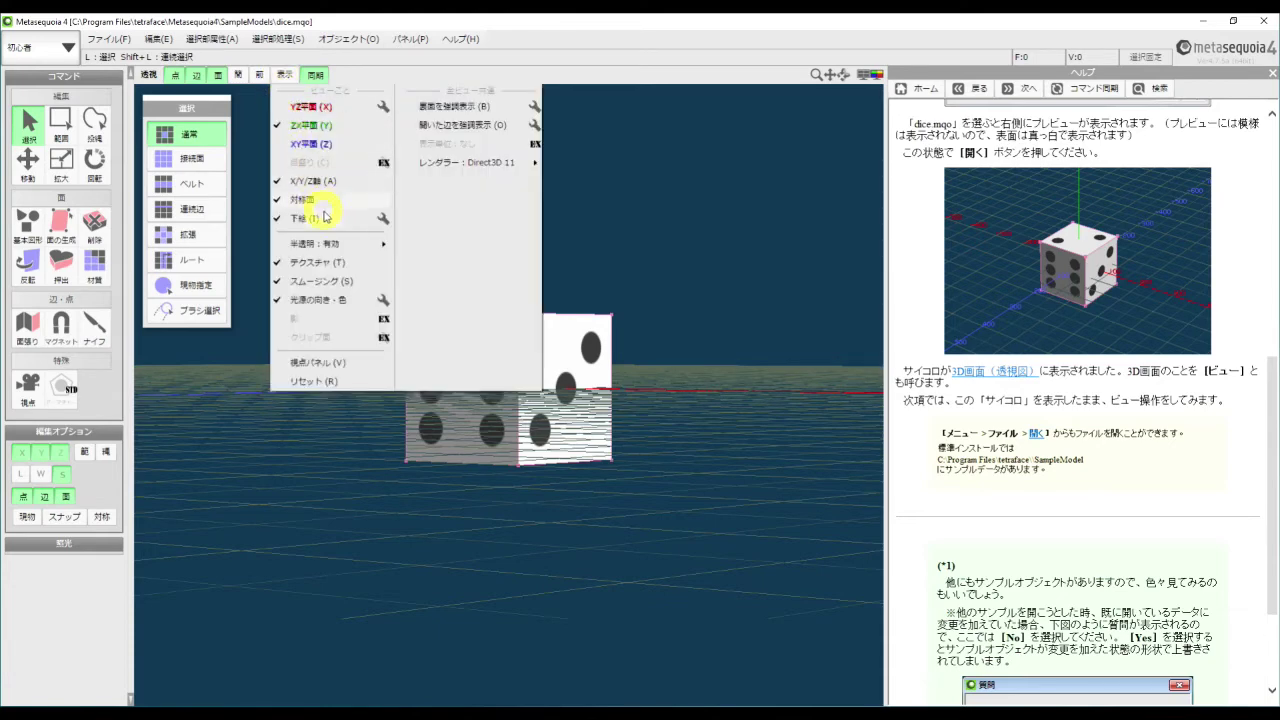
pyautogui.click(378, 364)
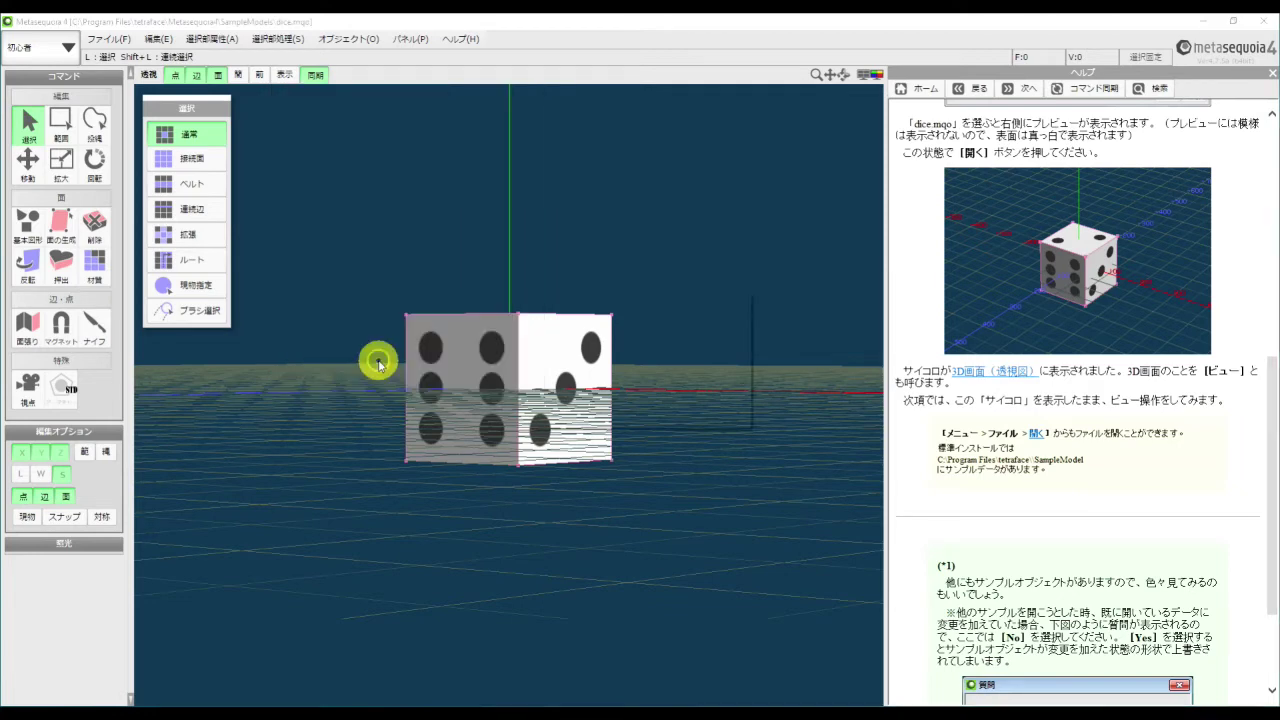
pyautogui.moveTo(627, 312); pyautogui.dragTo(726, 236)
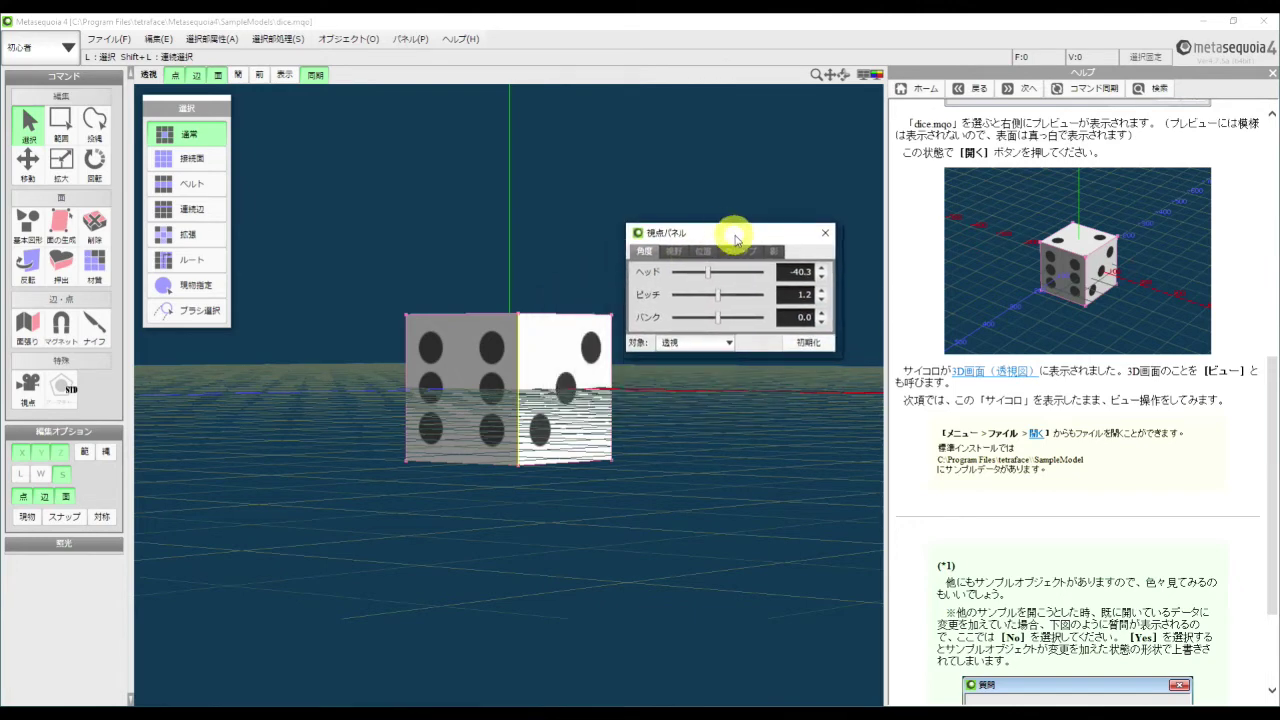
pyautogui.click(810, 343)
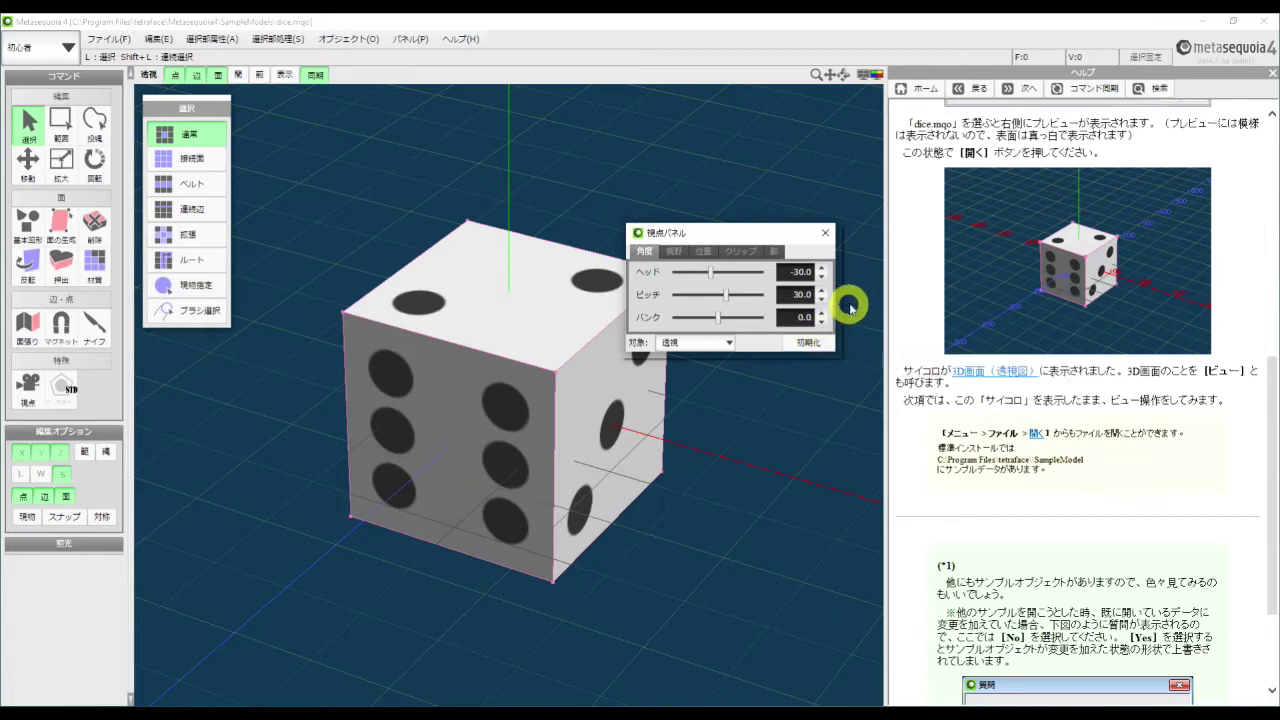
pyautogui.click(826, 232)
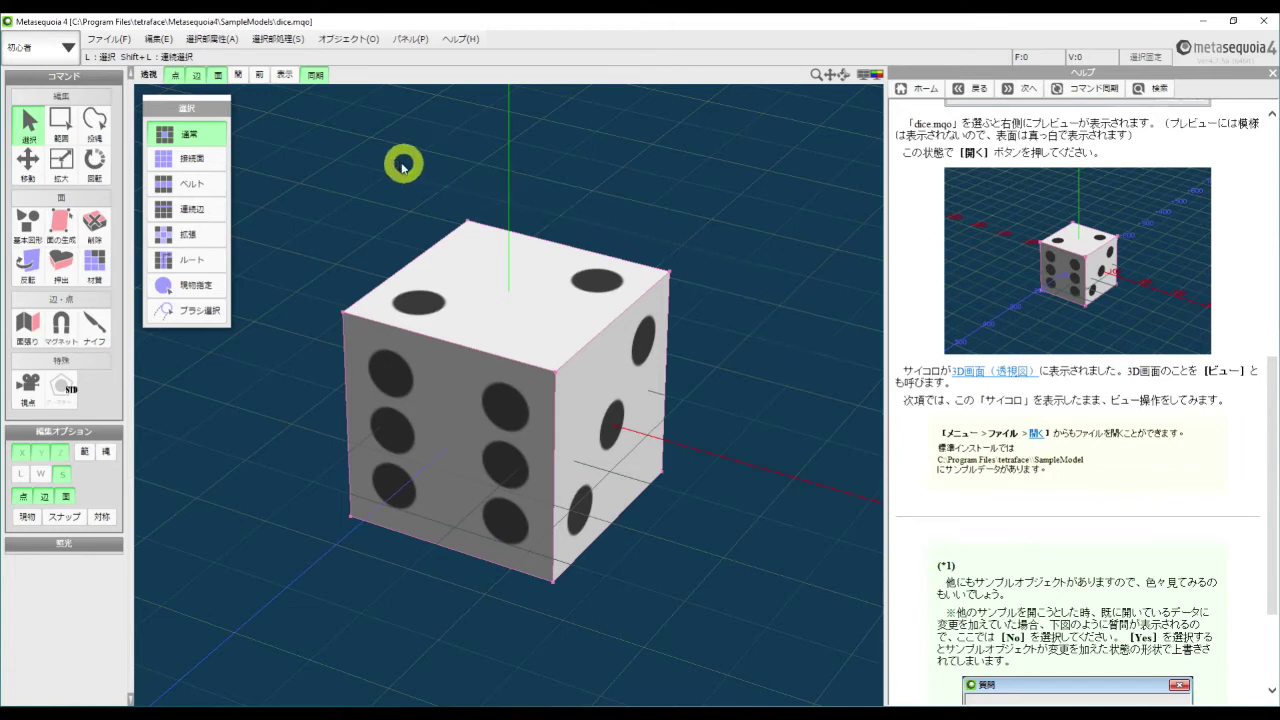
pyautogui.click(284, 77)
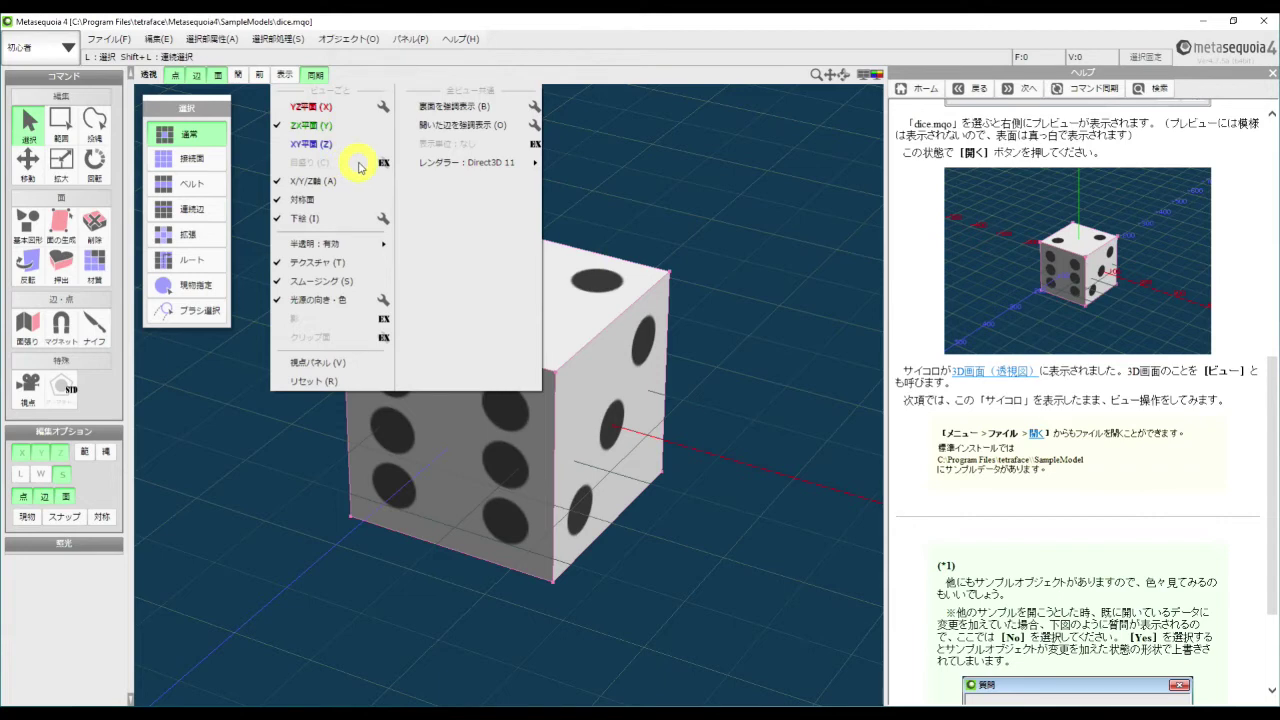
pyautogui.moveTo(414, 168)
pyautogui.click(753, 356)
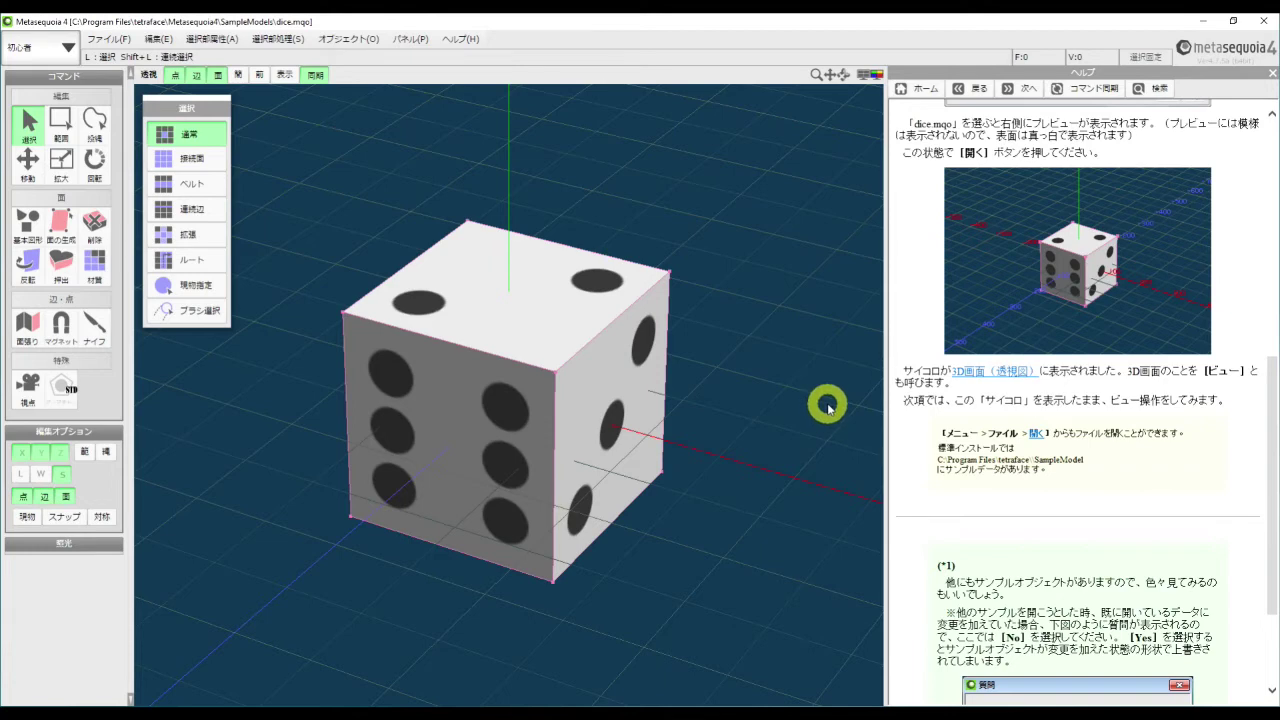
# Step: View the SampleModels files in the standard open-file dialog and close it without loading anything
pyautogui.moveTo(1272, 385); pyautogui.dragTo(1271, 432)
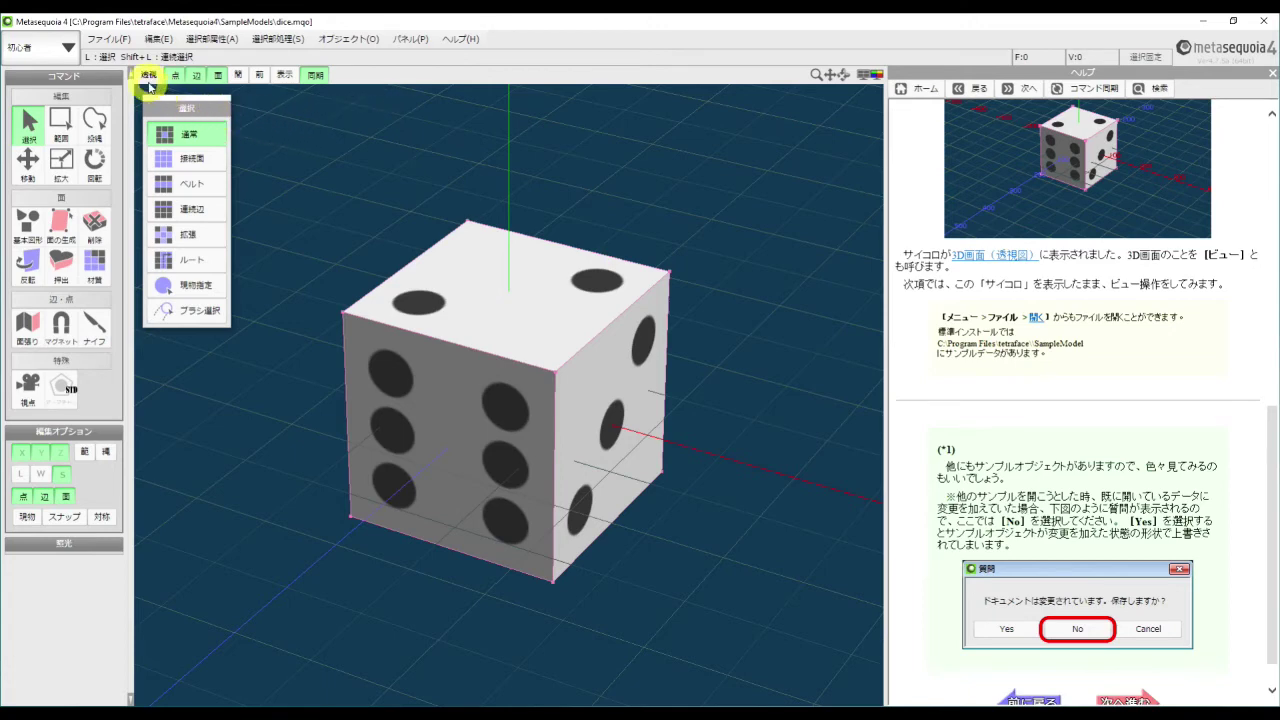
pyautogui.click(118, 41)
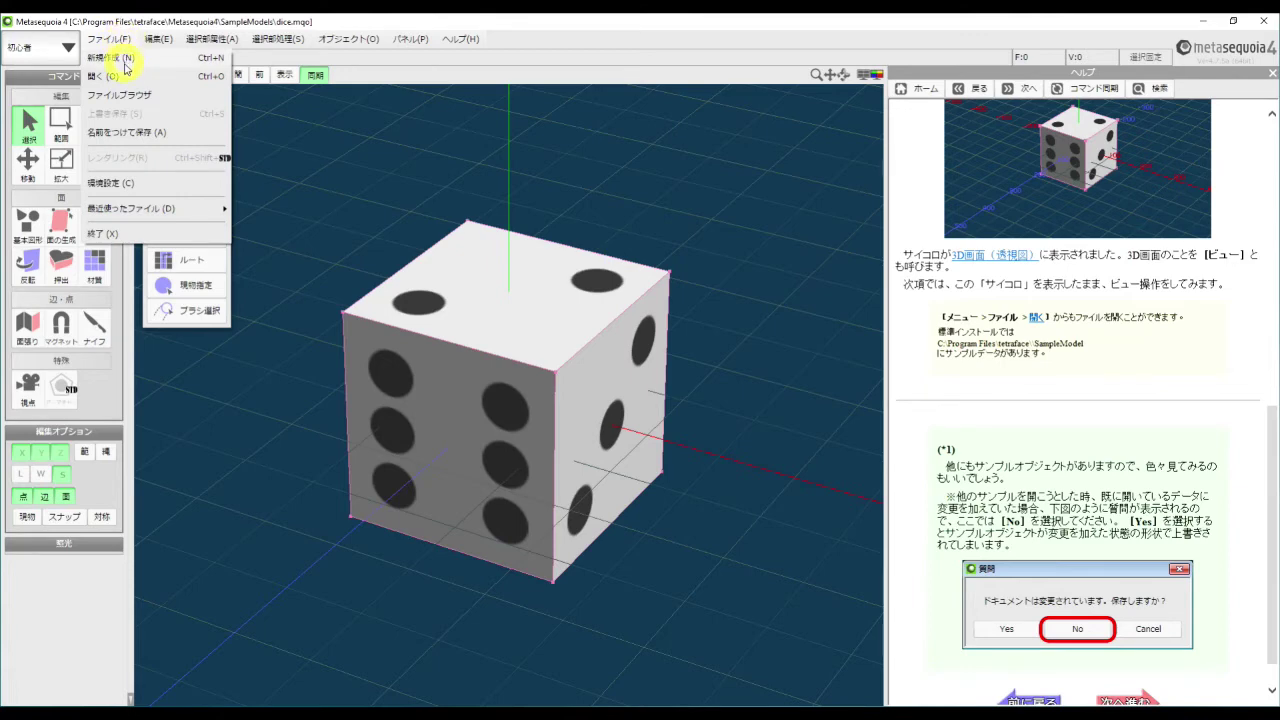
pyautogui.click(206, 78)
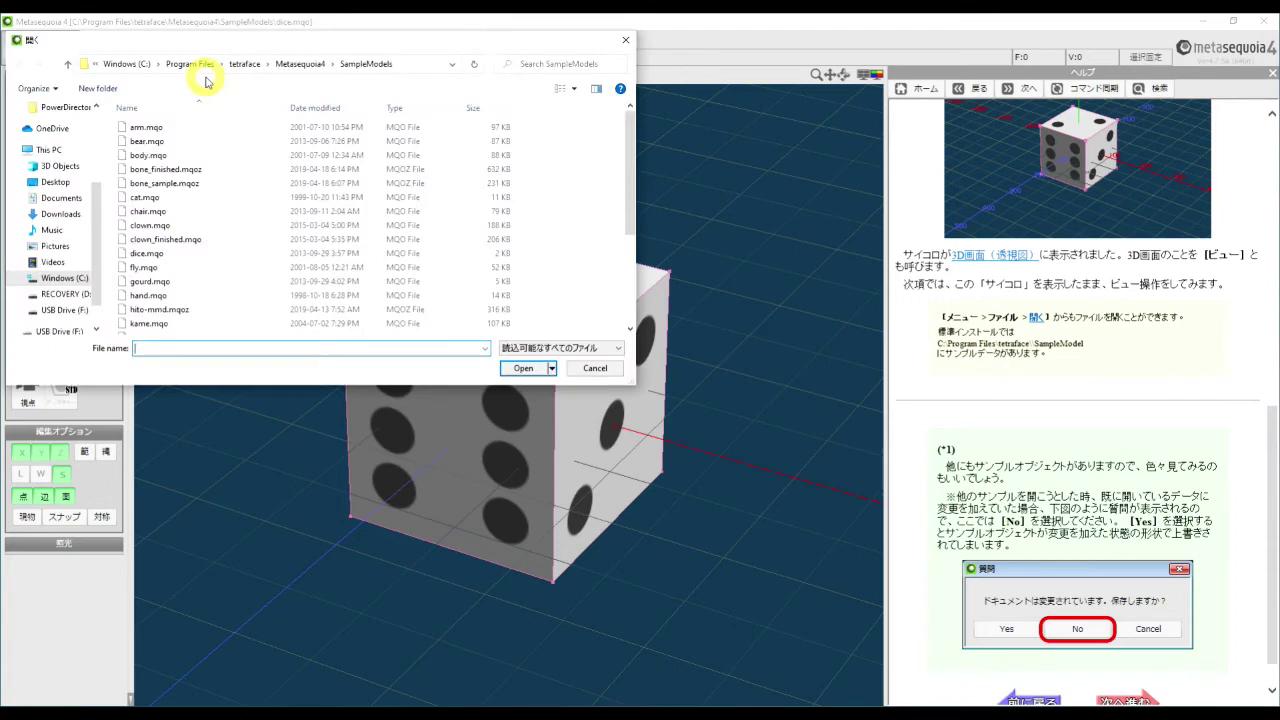
pyautogui.moveTo(215, 42); pyautogui.dragTo(444, 259)
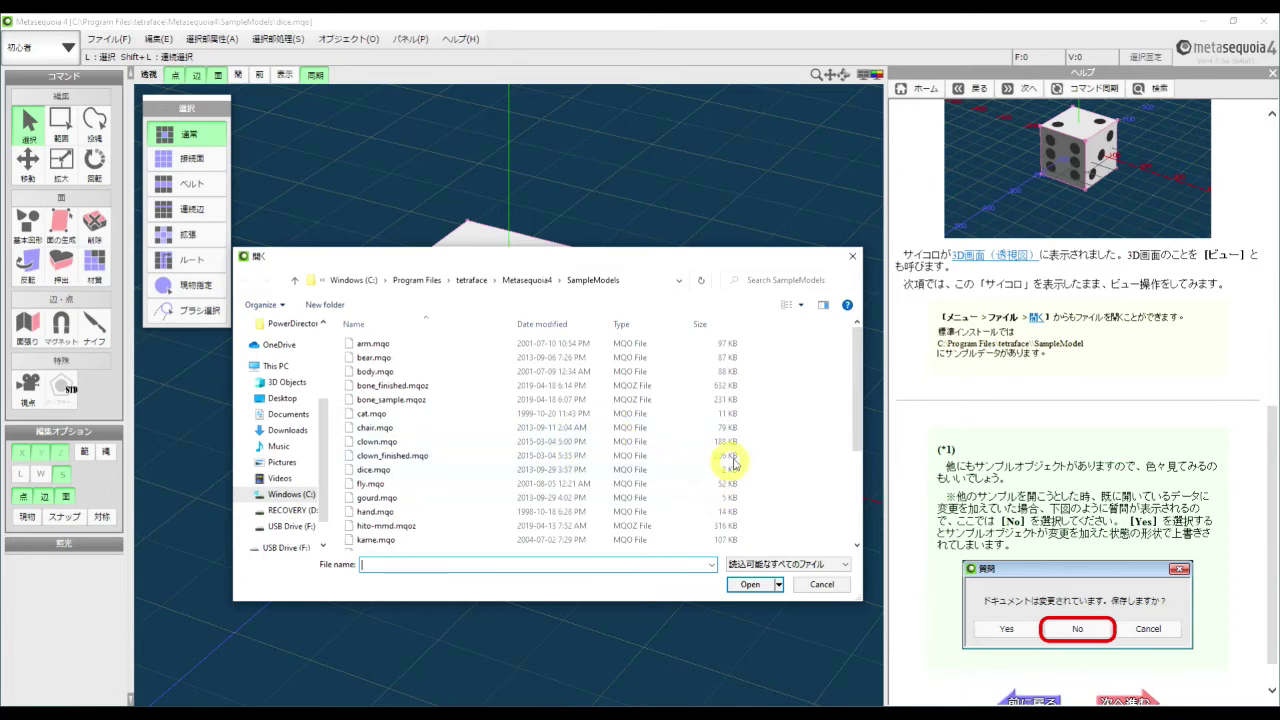
pyautogui.click(849, 259)
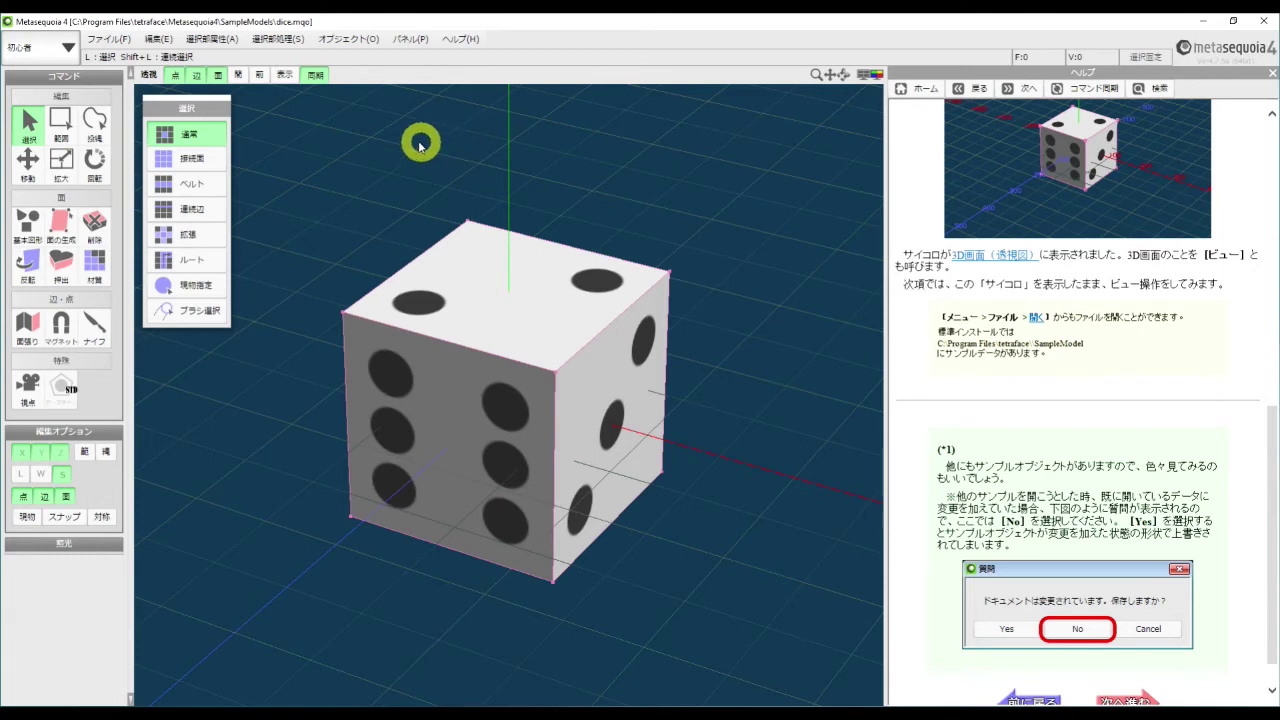
# Step: View the SampleModels folder as thumbnails in the file browser, then close it
pyautogui.click(124, 40)
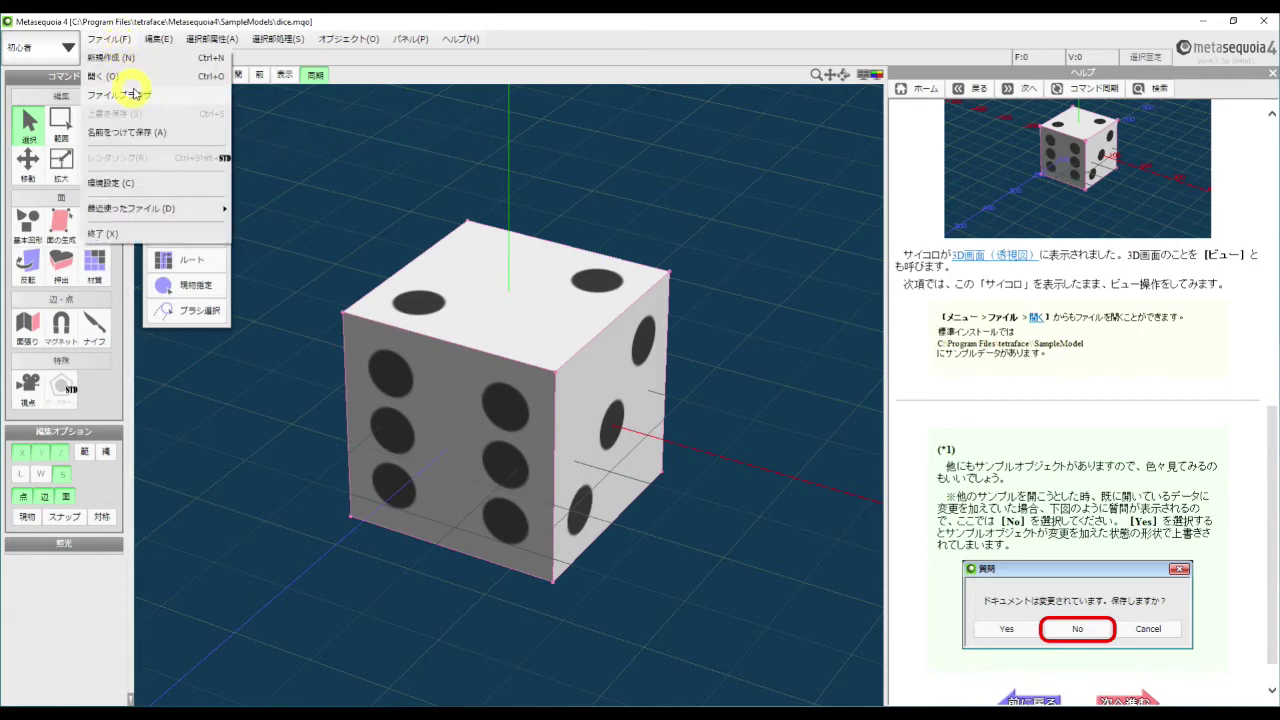
pyautogui.click(211, 97)
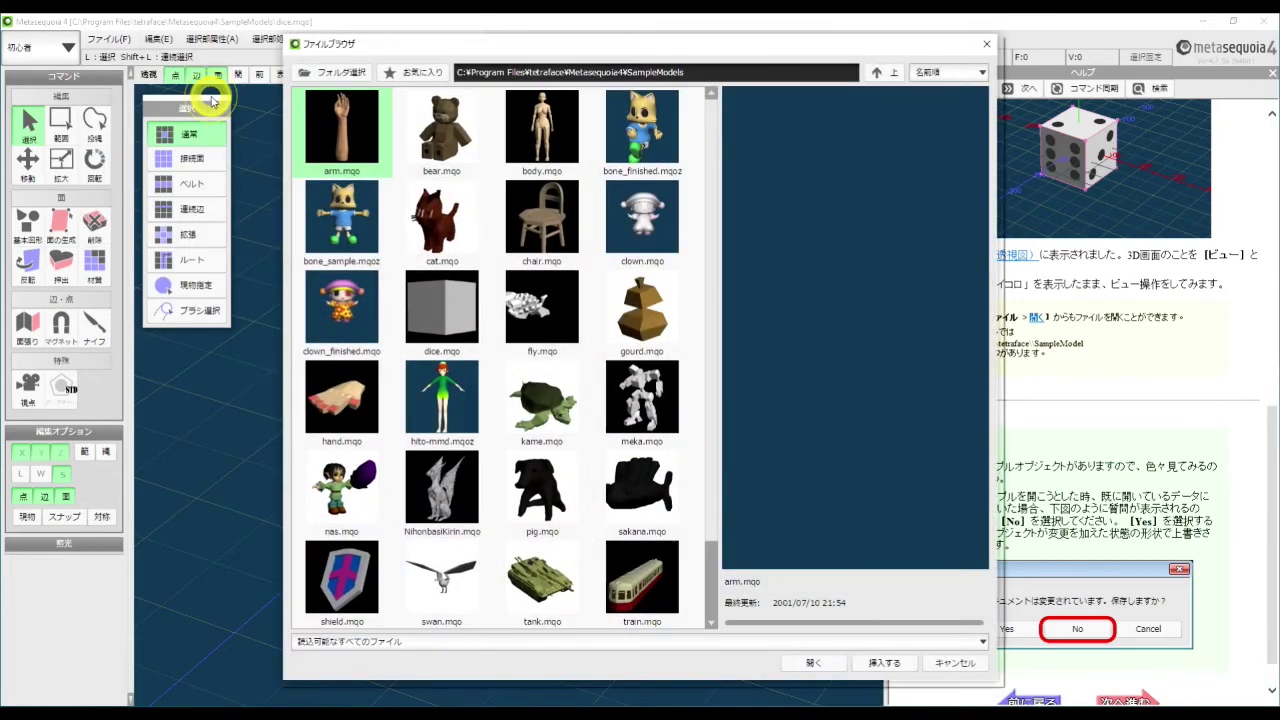
pyautogui.moveTo(366, 40); pyautogui.dragTo(247, 66)
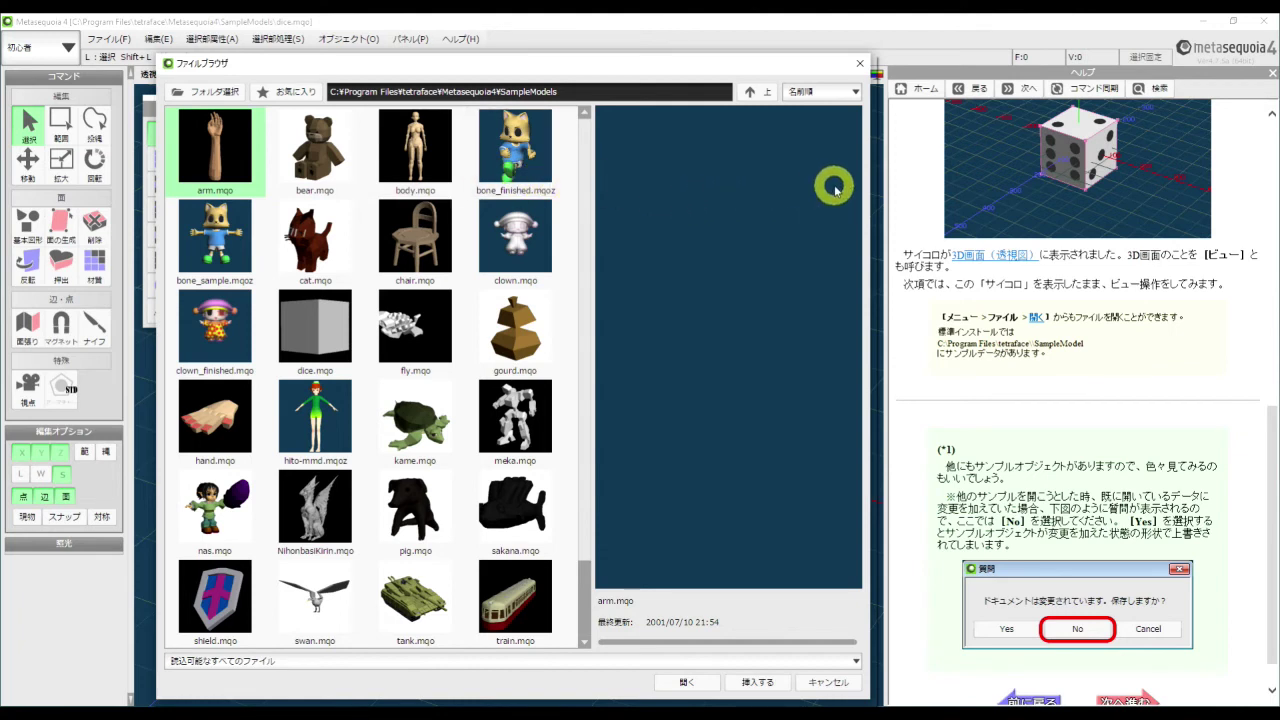
pyautogui.click(858, 64)
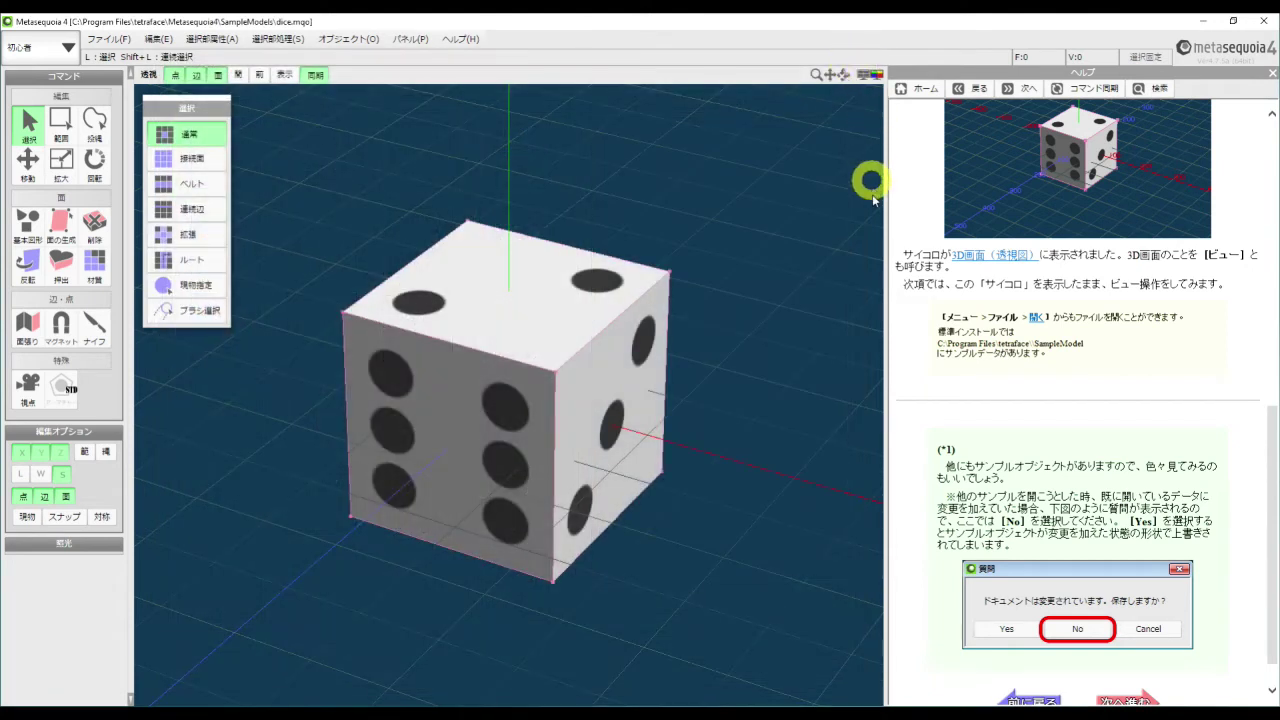
# Step: Preview the samples kame.mqo, bear.mqo, arm.mqo, train.mqo and nas.mqo in the file browser, then close it
pyautogui.scroll(-1, 1271, 430)
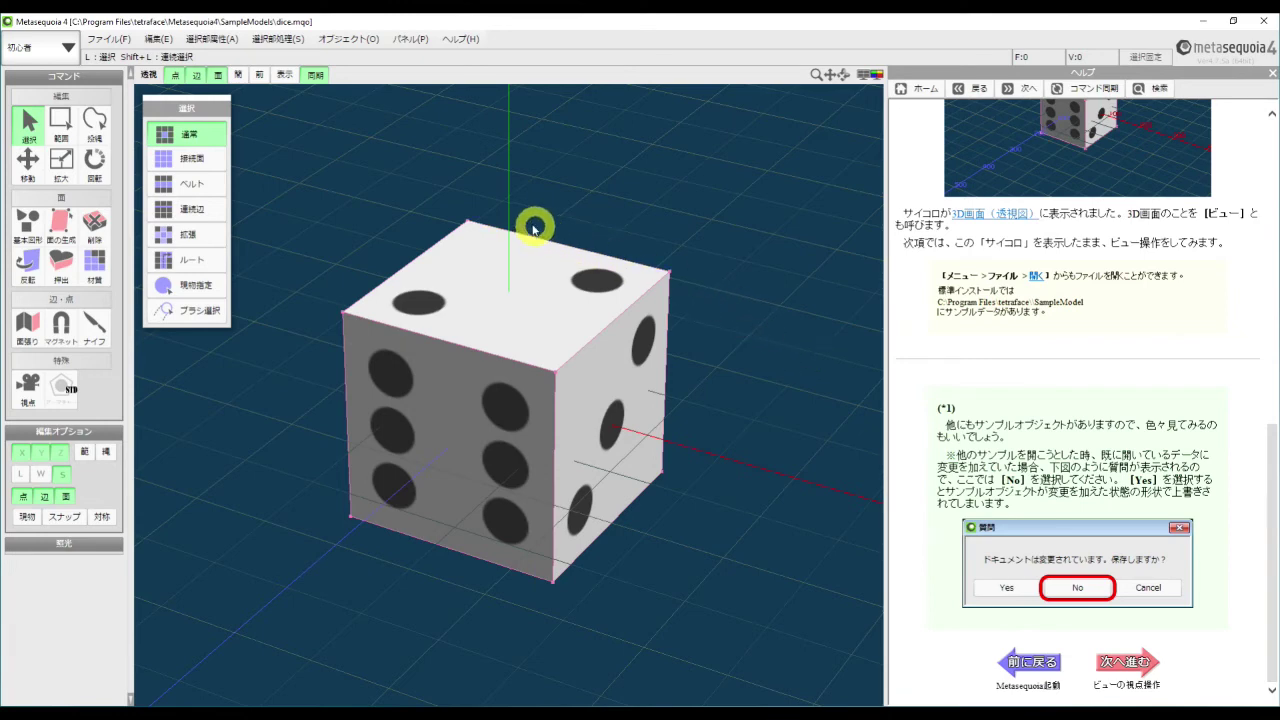
pyautogui.click(113, 41)
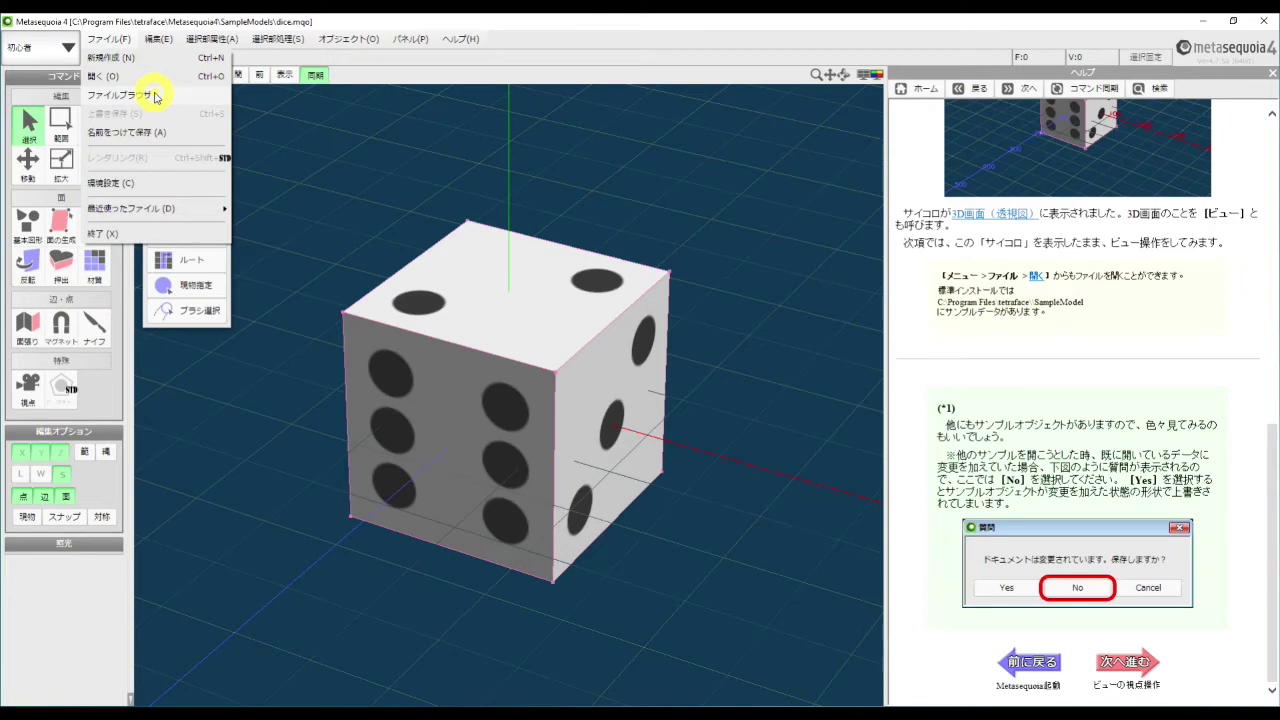
pyautogui.click(120, 95)
pyautogui.moveTo(414, 37); pyautogui.dragTo(352, 73)
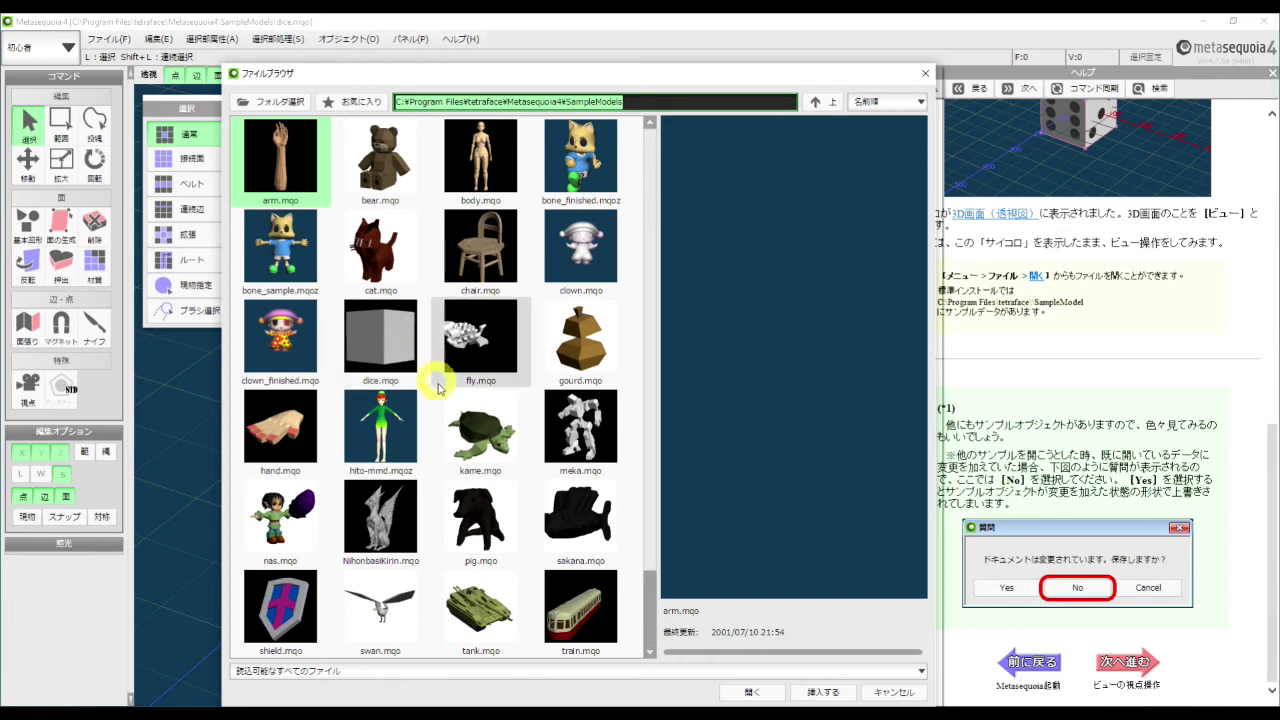
pyautogui.click(485, 423)
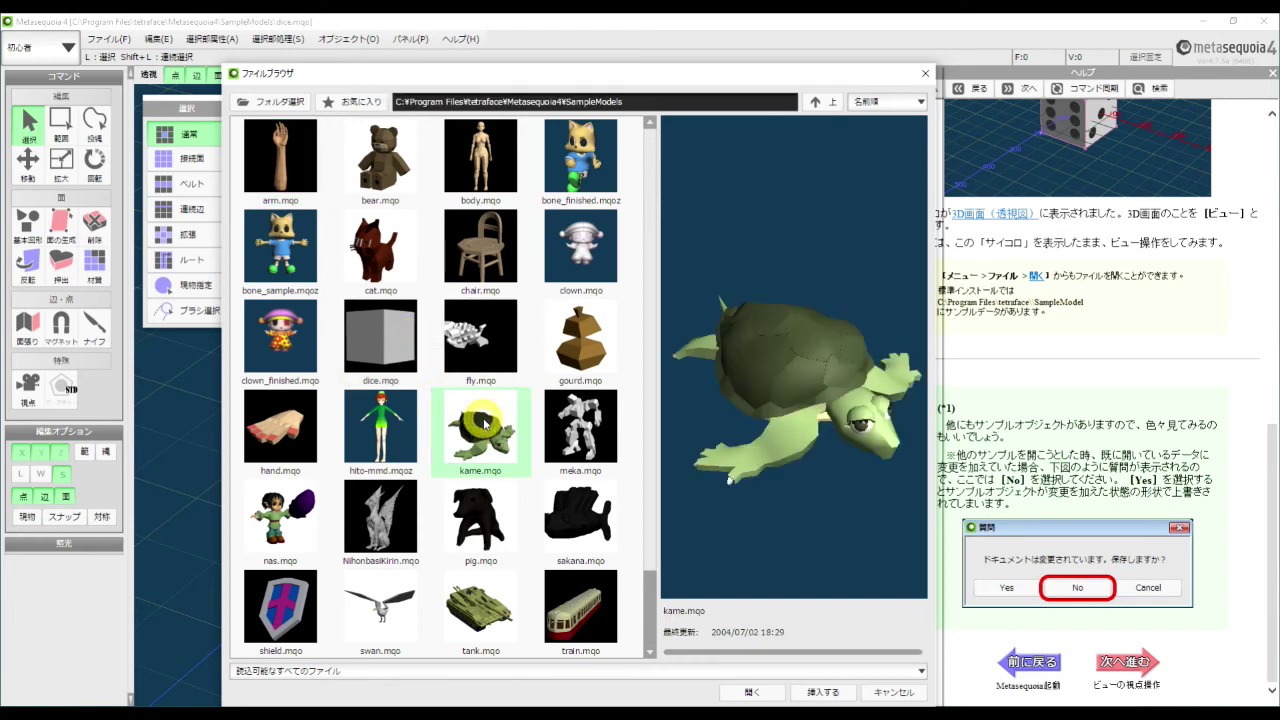
pyautogui.click(388, 167)
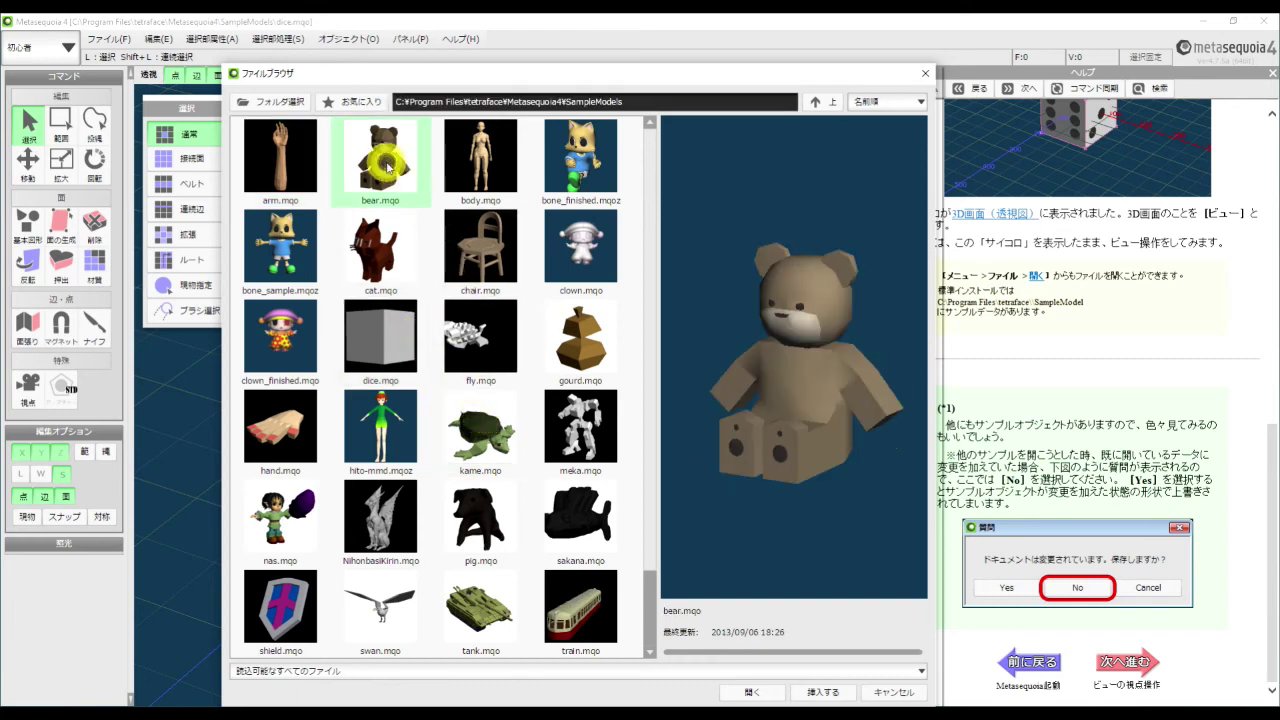
pyautogui.click(281, 162)
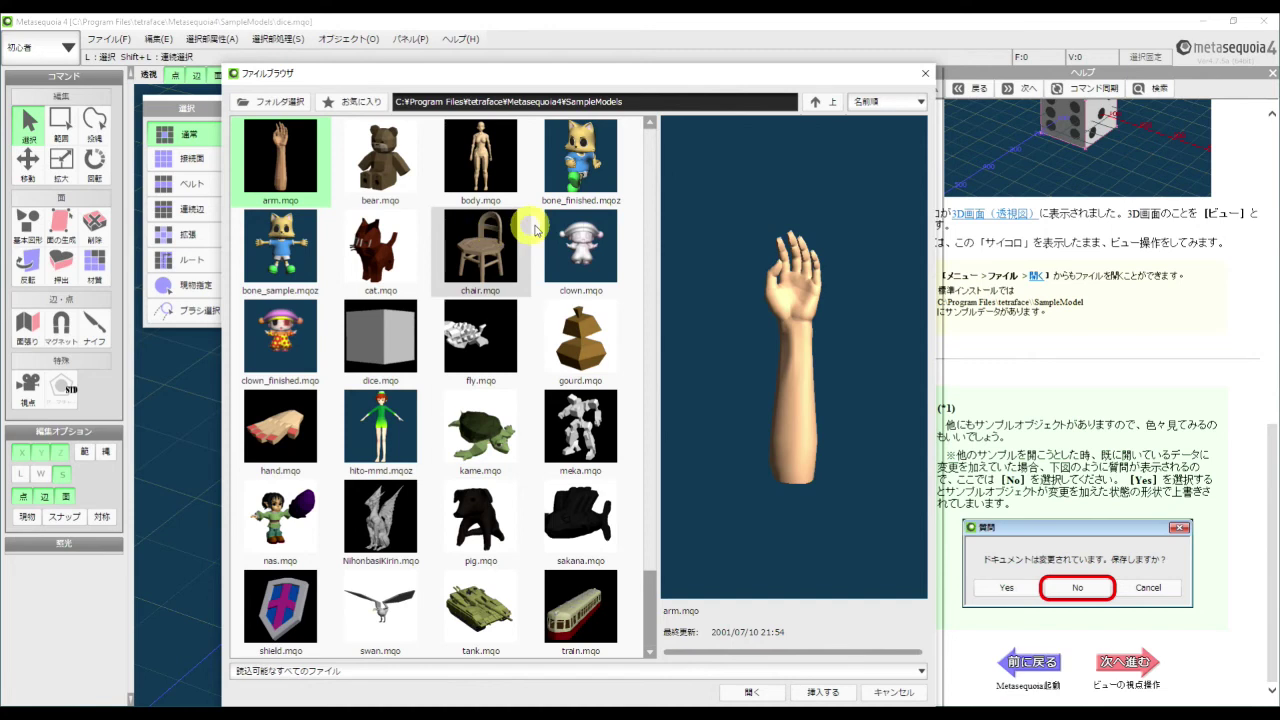
pyautogui.moveTo(651, 162); pyautogui.dragTo(660, 214)
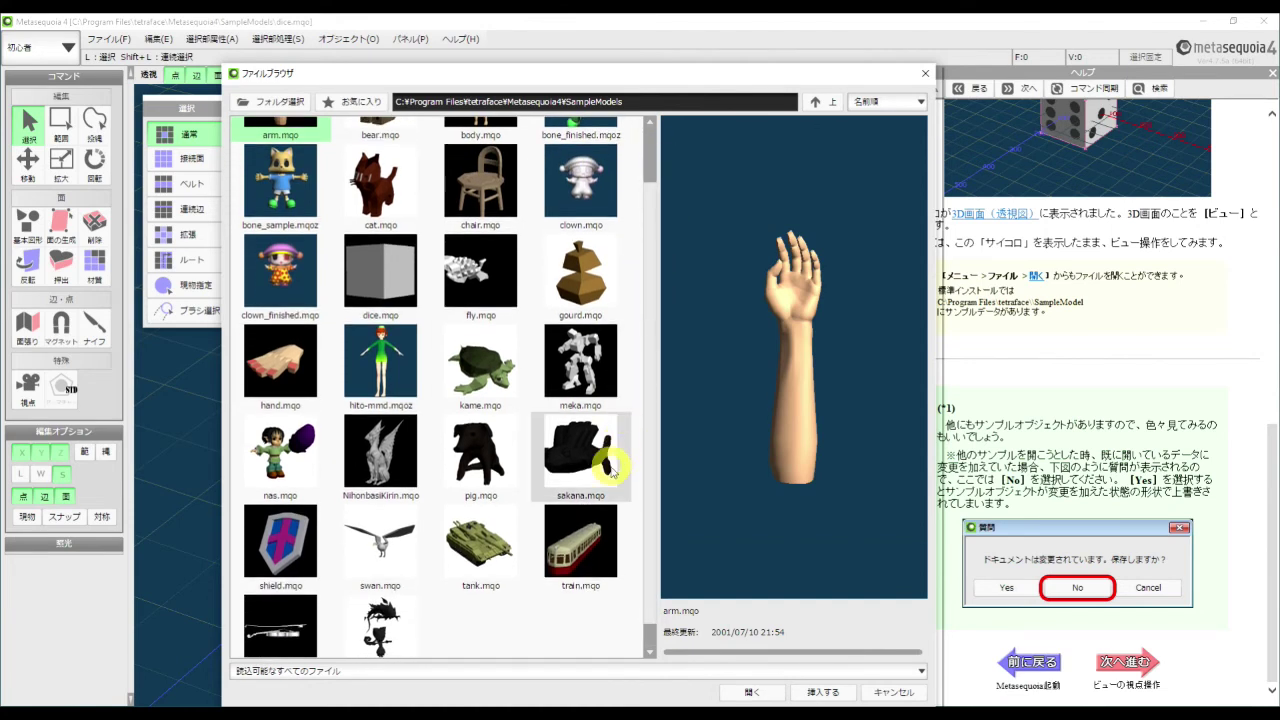
pyautogui.click(588, 540)
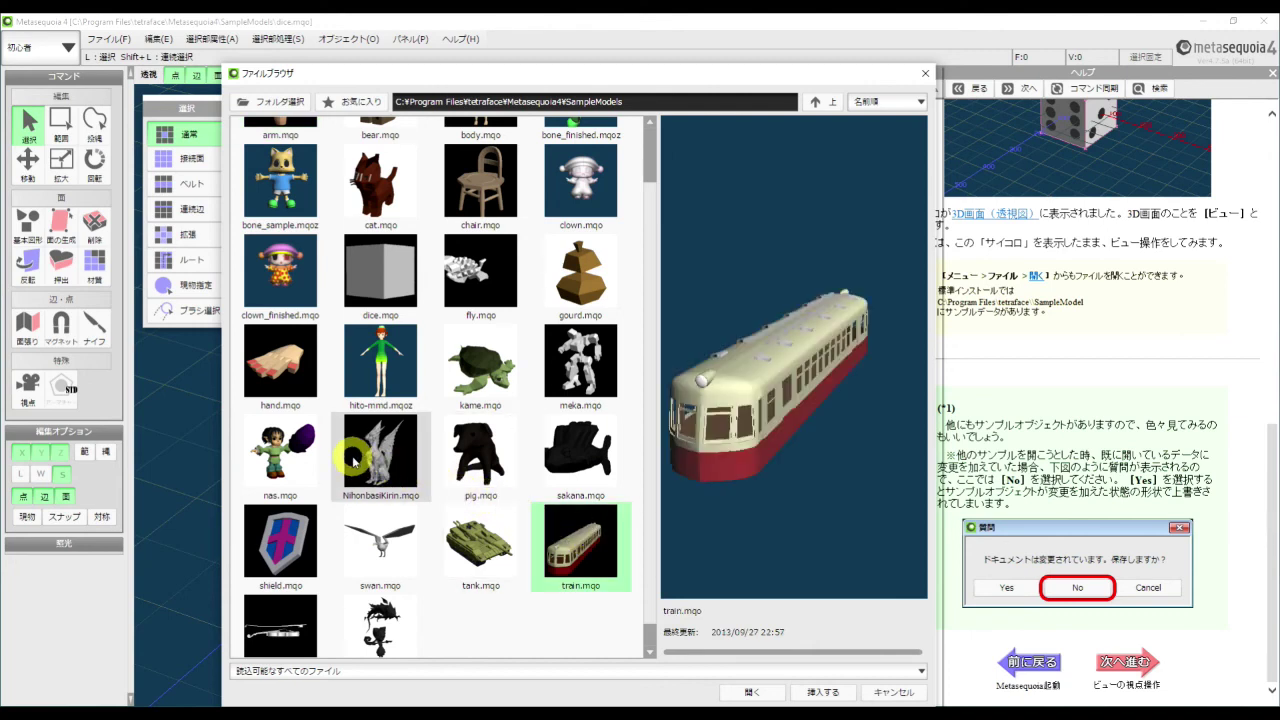
pyautogui.click(308, 452)
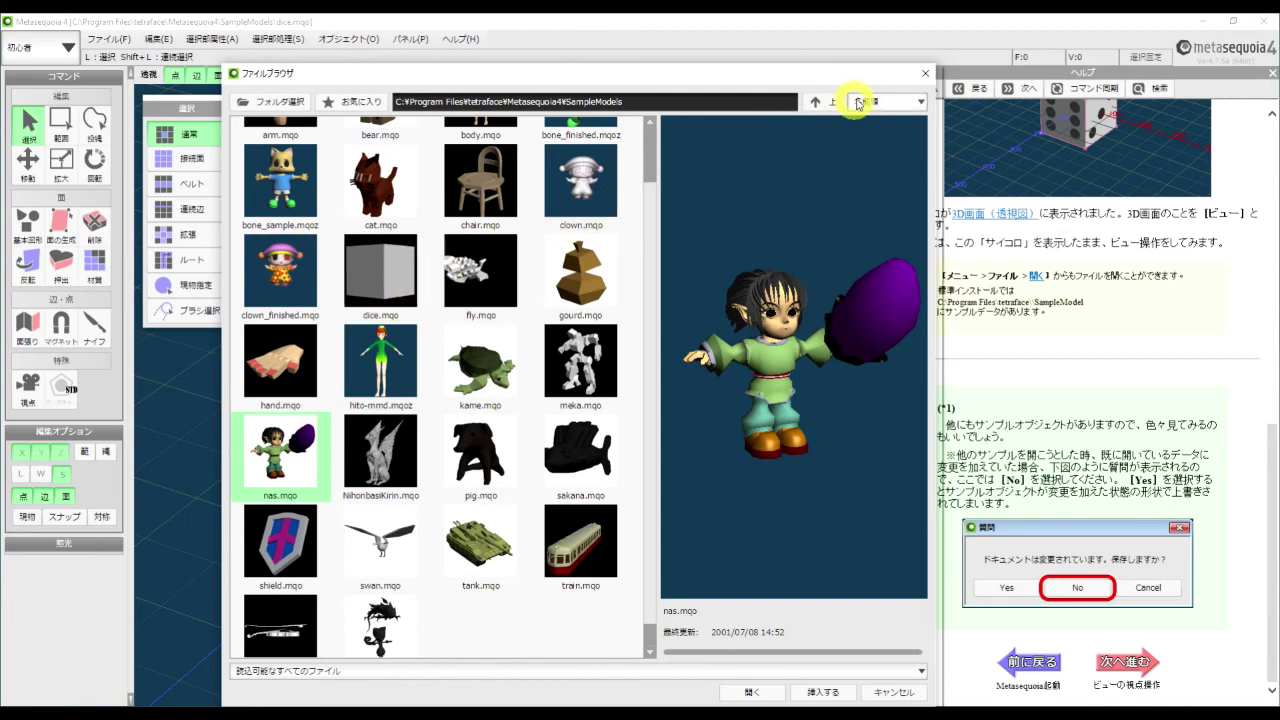
pyautogui.click(924, 73)
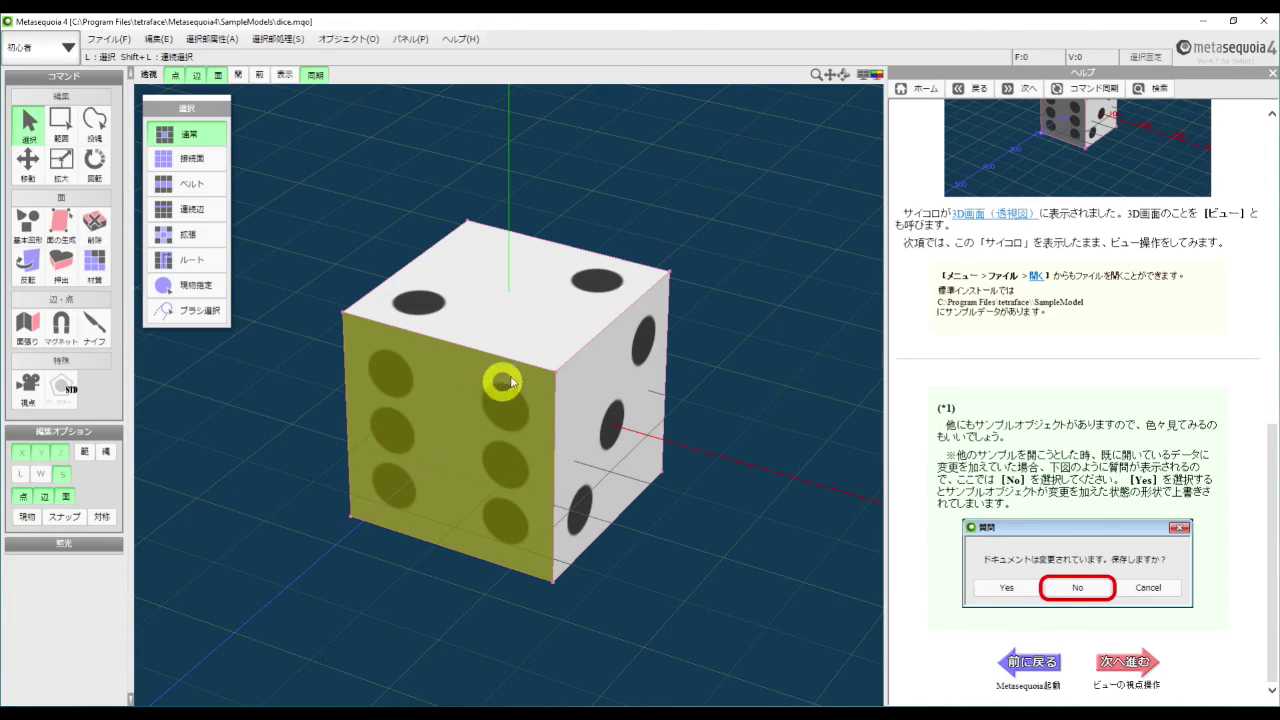
# Step: Reopen the file browser to look over the sample thumbnails and empty preview area, then close it
pyautogui.click(125, 42)
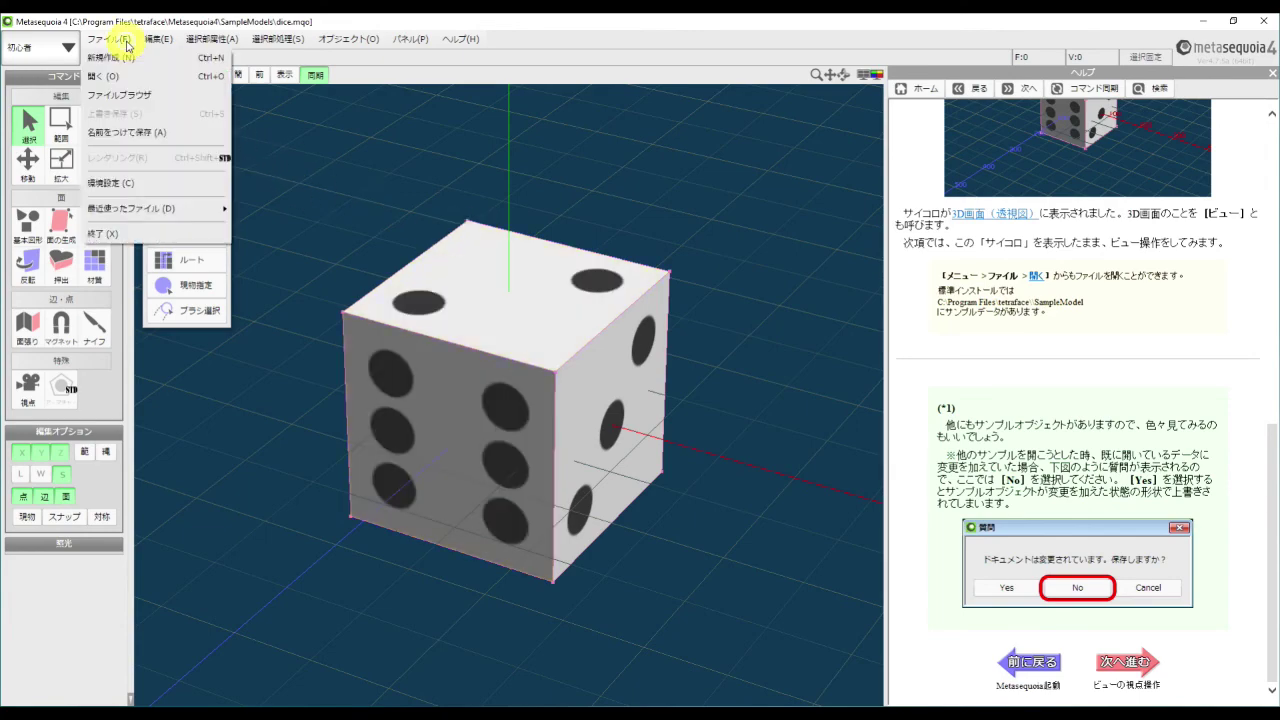
pyautogui.click(120, 95)
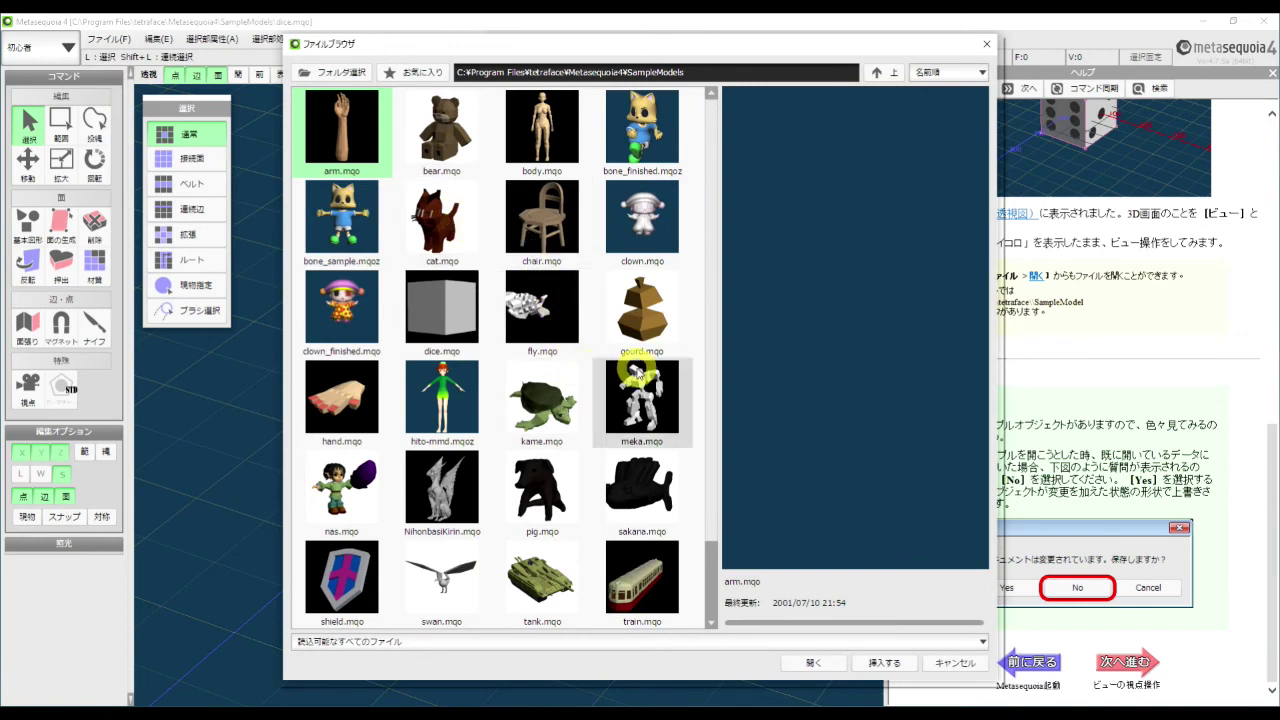
pyautogui.click(766, 270)
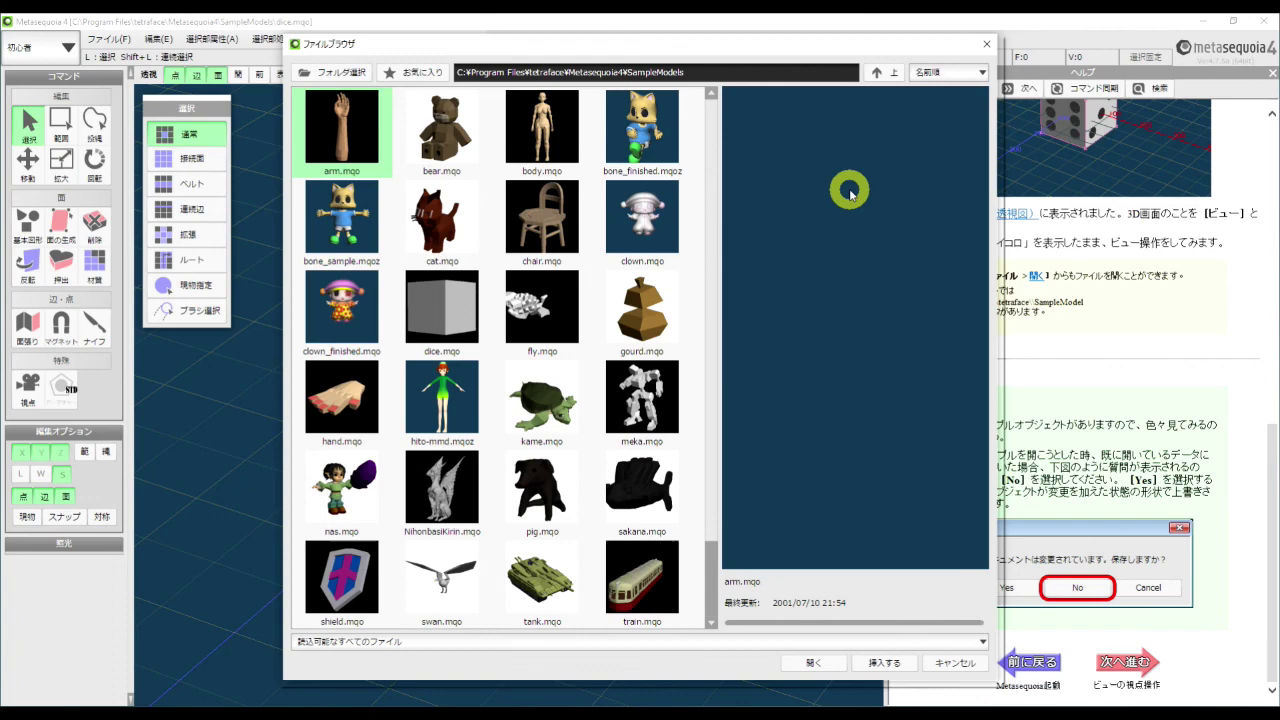
pyautogui.click(987, 44)
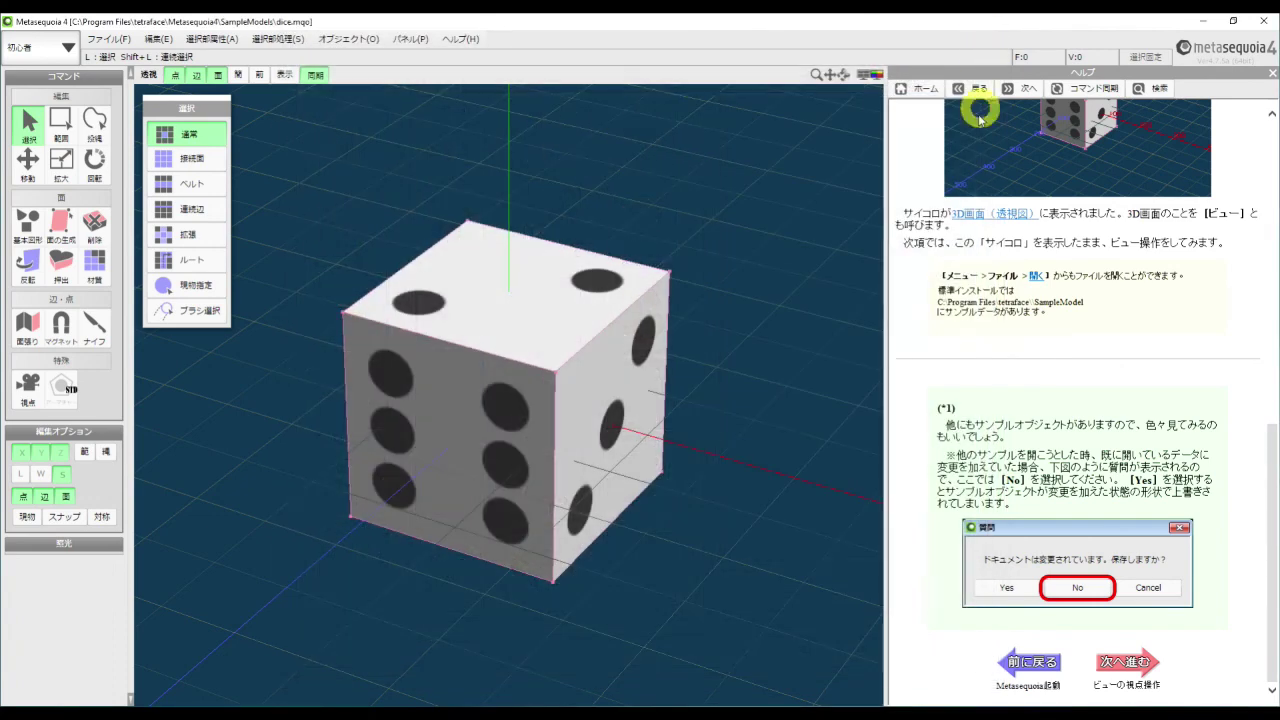